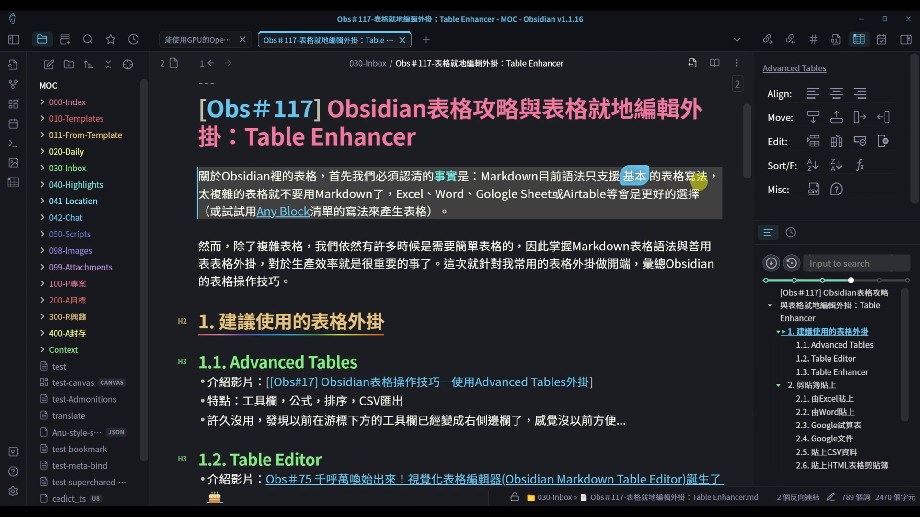
# Read the note's introductory paragraphs about Markdown's basic table support and the need for simple tables.
pyautogui.click(335, 193)
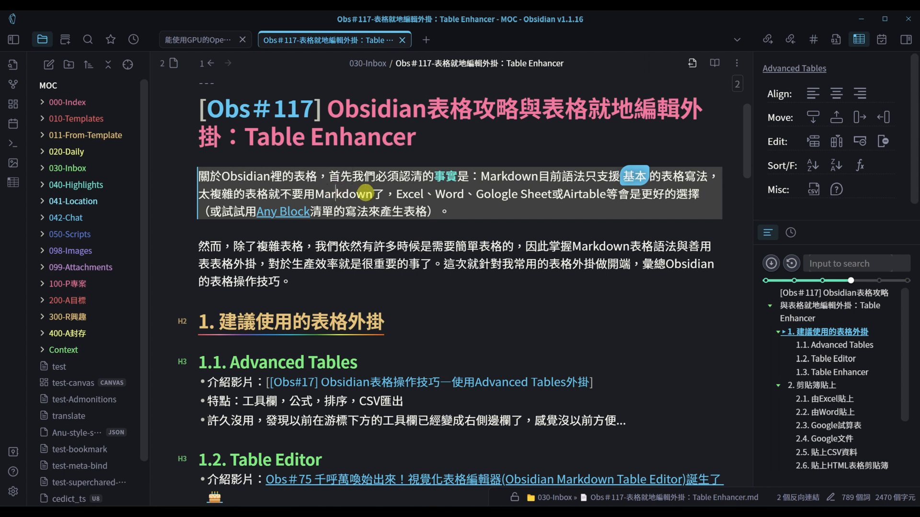
pyautogui.click(424, 194)
pyautogui.click(475, 194)
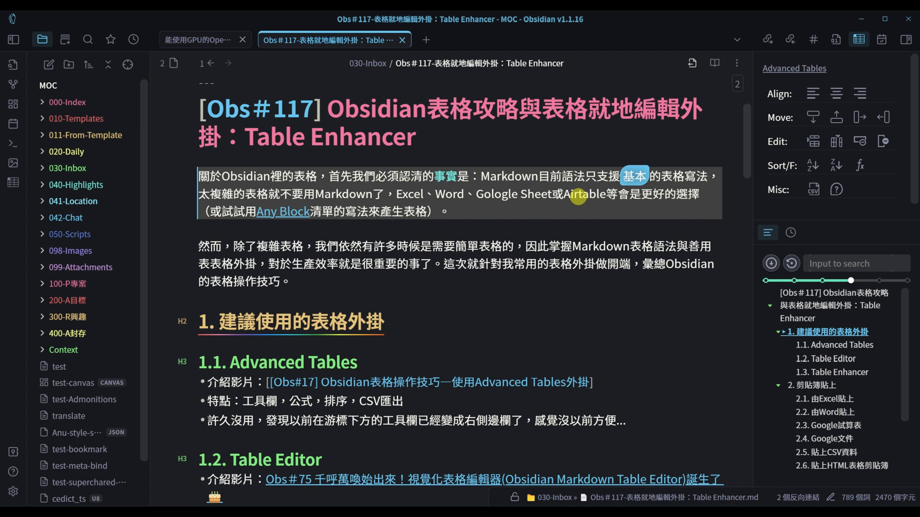
pyautogui.scroll(-3, 577, 195)
pyautogui.scroll(3, 577, 196)
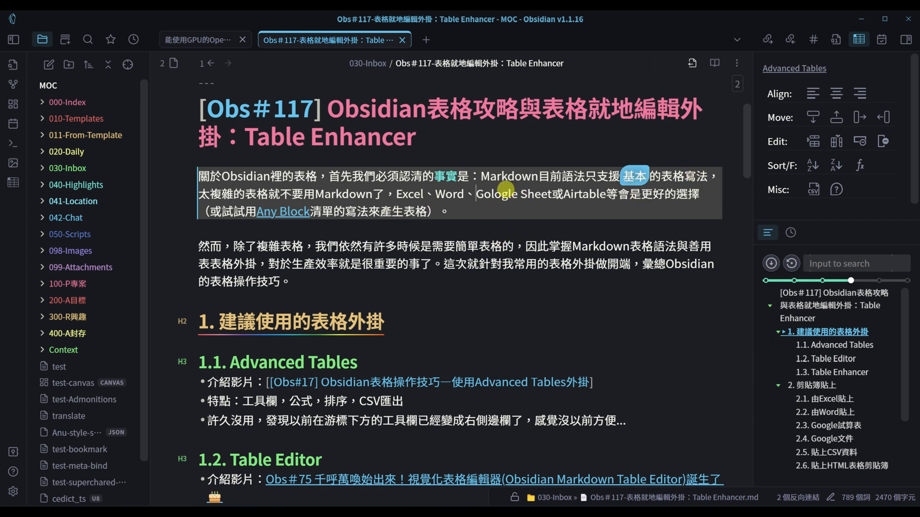
pyautogui.scroll(-2, 508, 191)
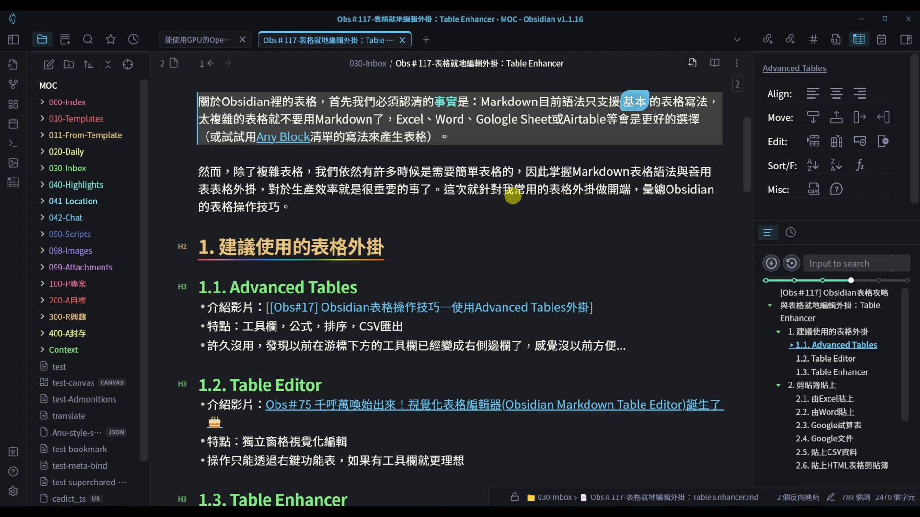
pyautogui.moveTo(455, 171); pyautogui.dragTo(515, 185)
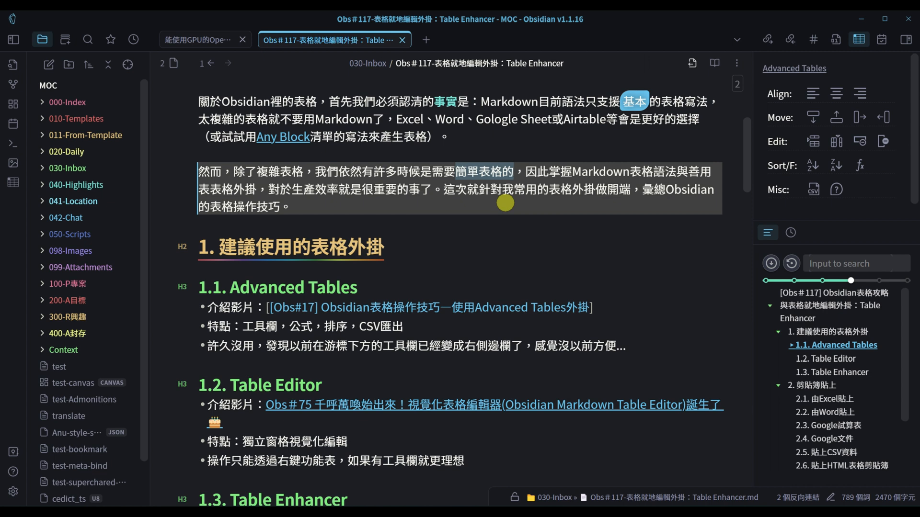
pyautogui.scroll(-2, 505, 203)
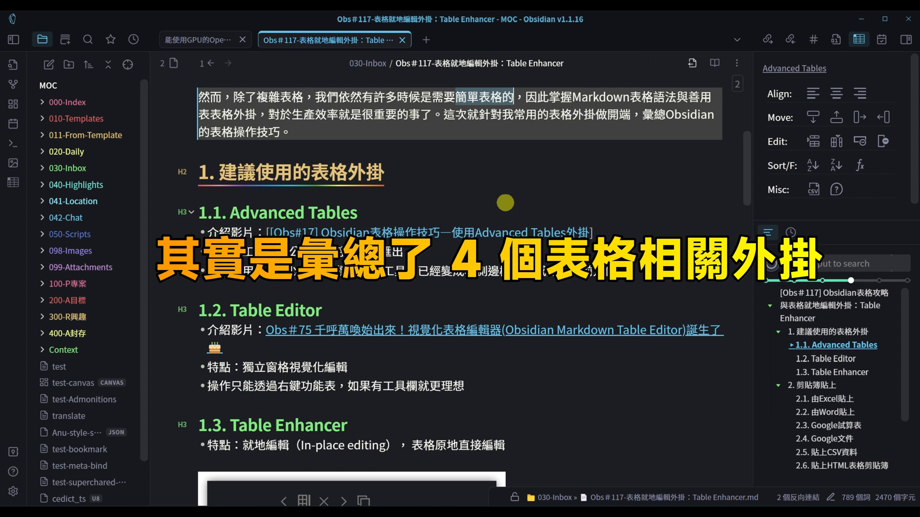
# Review the recommended table plugins in section 1 and the start of the clipboard pasting section 2.
pyautogui.scroll(-2, 505, 202)
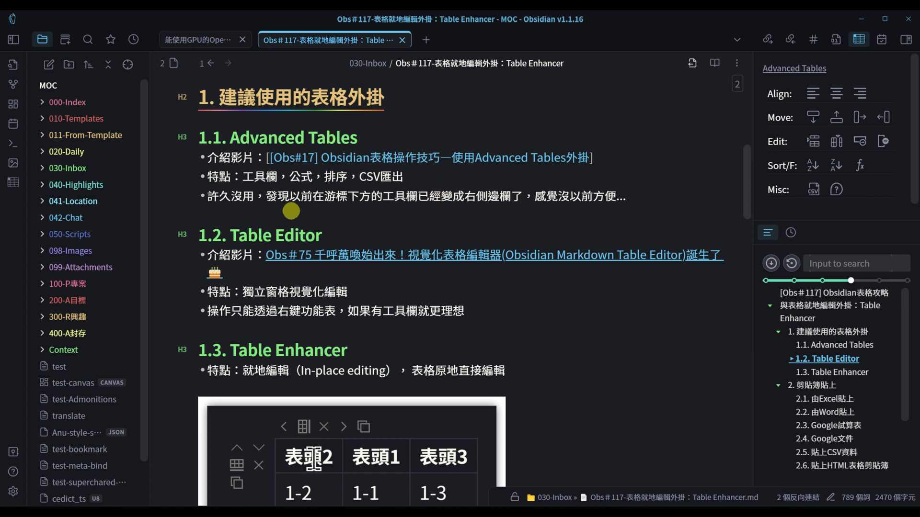
pyautogui.click(291, 211)
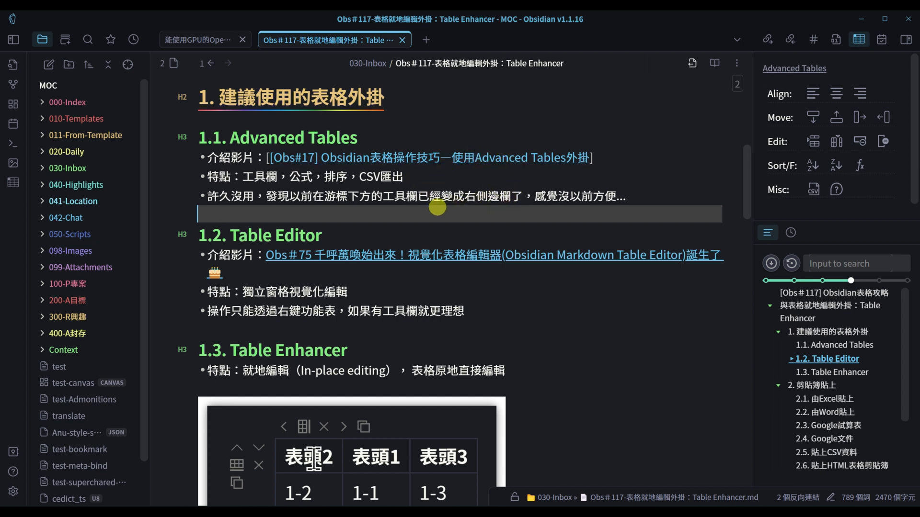
pyautogui.moveTo(361, 177); pyautogui.dragTo(403, 176)
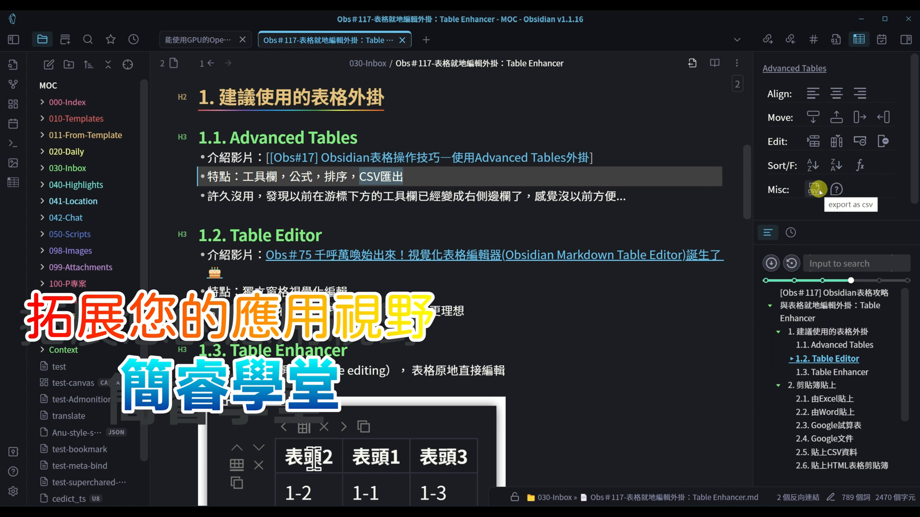
pyautogui.click(360, 214)
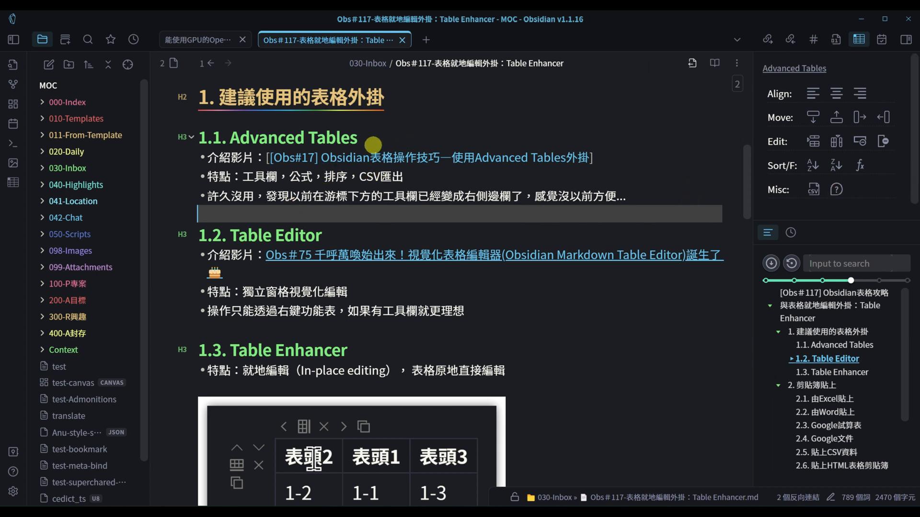
pyautogui.scroll(-2, 524, 178)
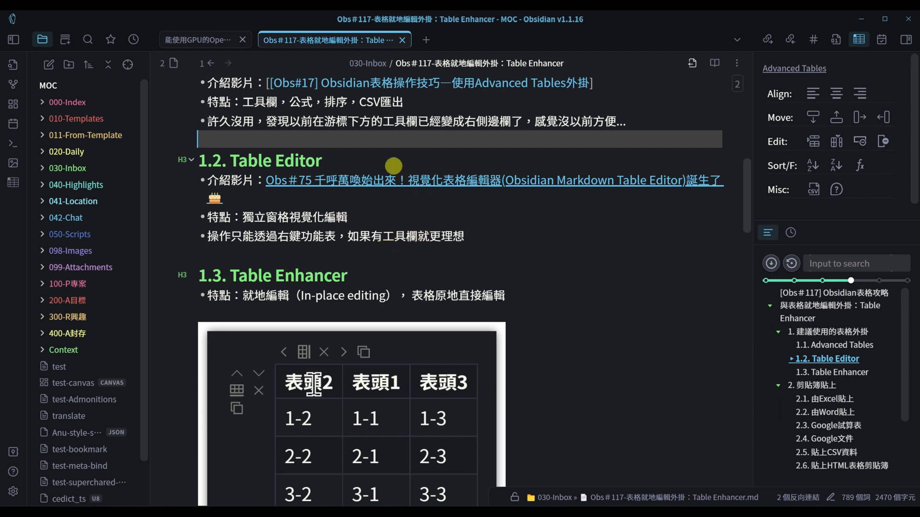
pyautogui.scroll(-3, 441, 240)
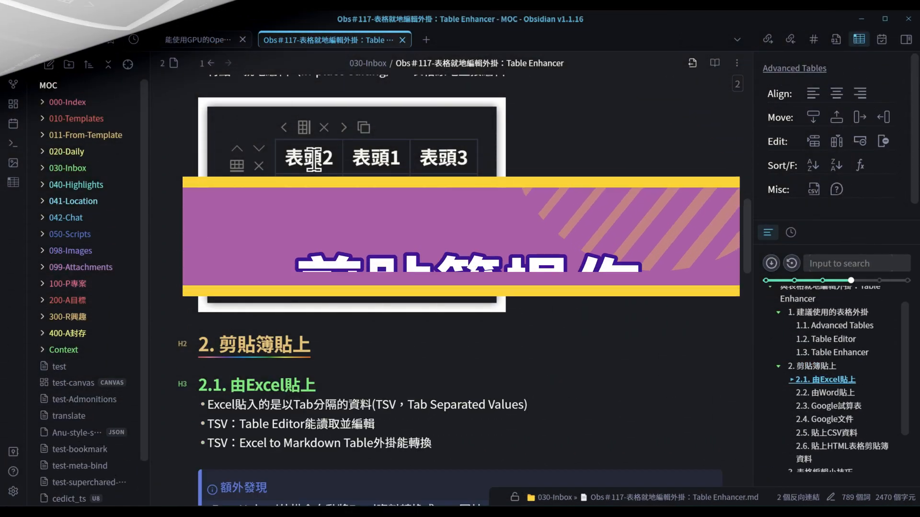
pyautogui.scroll(-2, 460, 288)
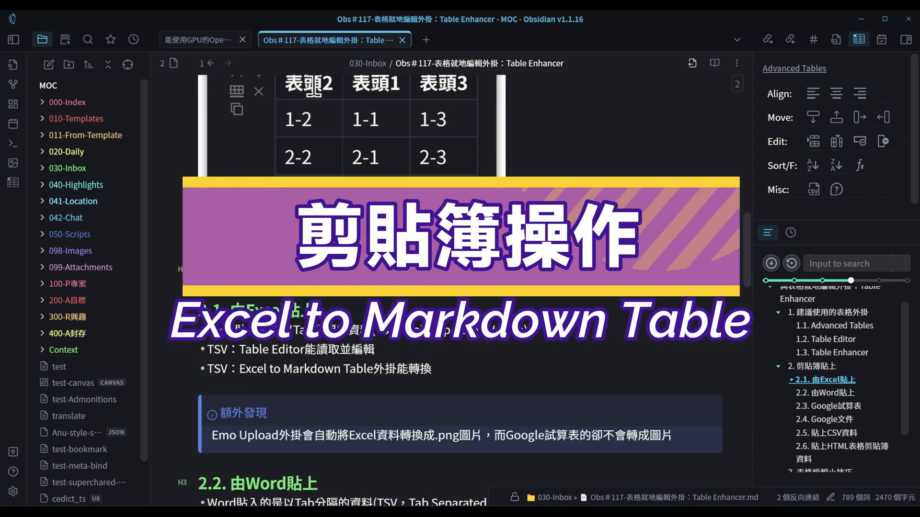
pyautogui.scroll(3, 425, 298)
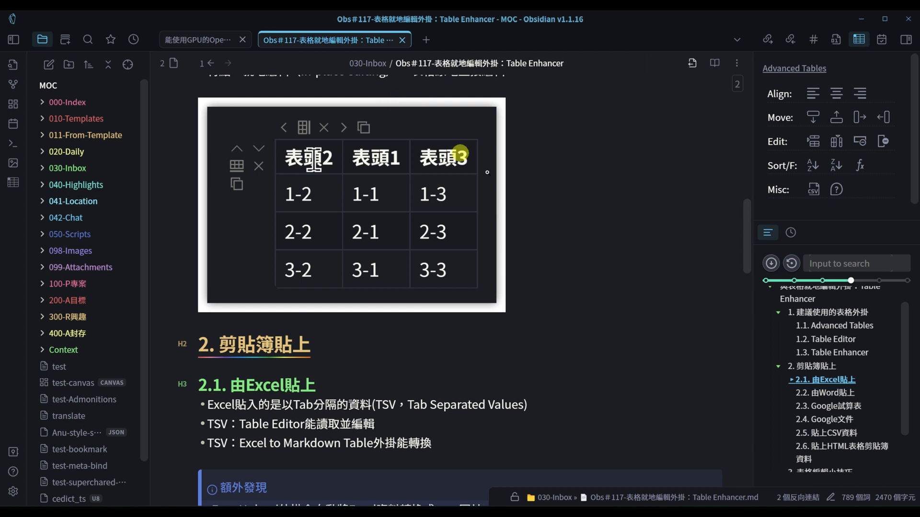
pyautogui.scroll(2, 418, 121)
pyautogui.scroll(-4, 410, 183)
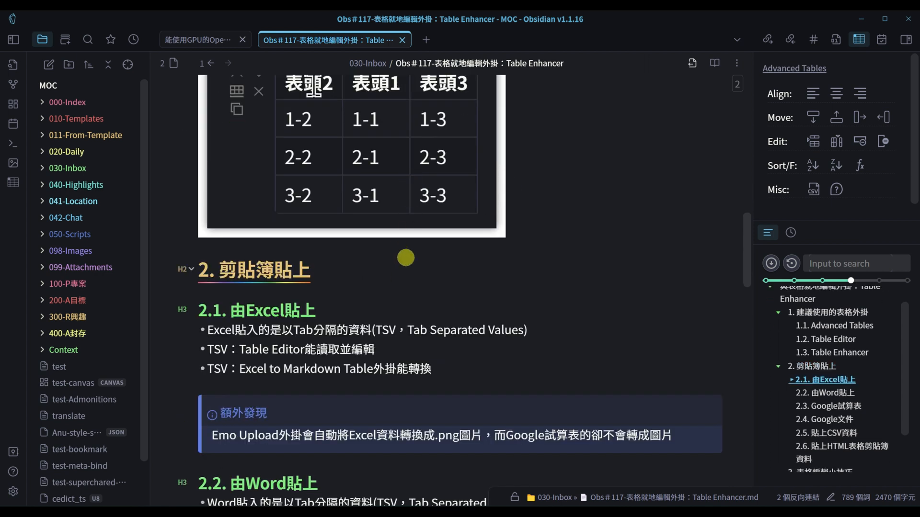
pyautogui.scroll(-2, 393, 276)
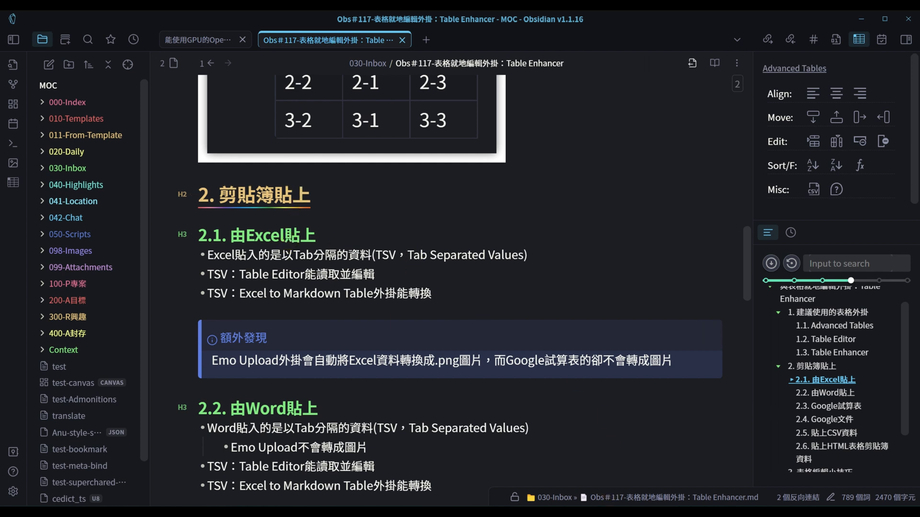
# Switch to Excel and copy the product return table in A1:G4 of Report2.xlsx.
pyautogui.hotkey('alt', 'Tab')
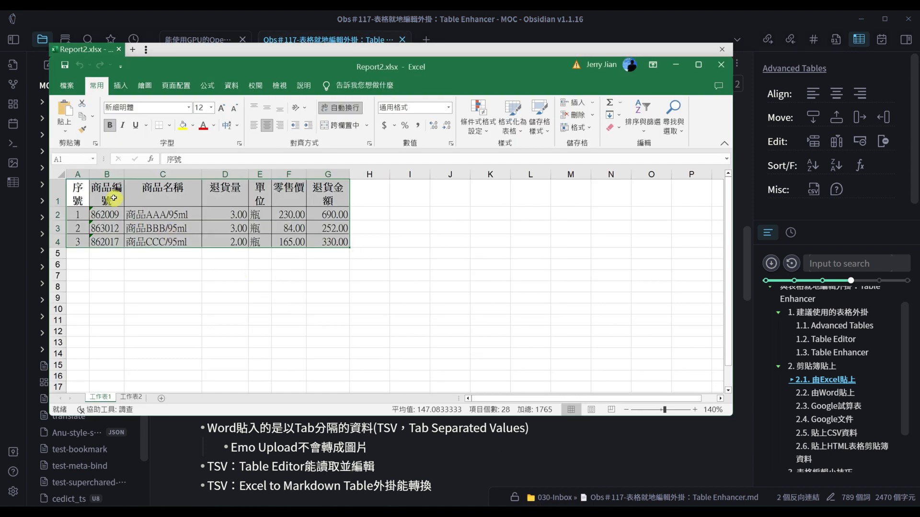
pyautogui.moveTo(79, 191)
pyautogui.mouseDown()
pyautogui.moveTo(93, 211)
pyautogui.moveTo(215, 236)
pyautogui.moveTo(332, 235)
pyautogui.mouseUp()
pyautogui.hotkey('ctrl', 'c')
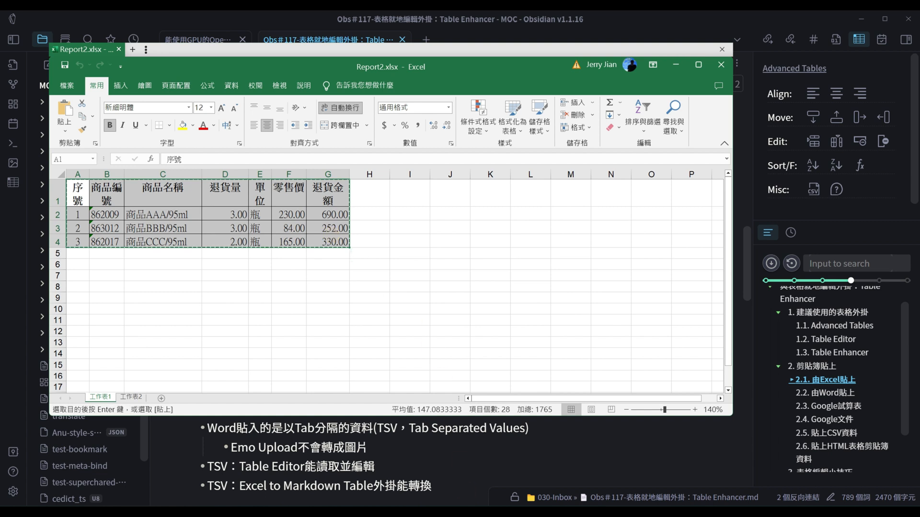
# Return to the Obsidian note, add blank lines below the callout in section 2.1, and paste the copied Excel table there.
pyautogui.hotkey('alt', 'Tab')
pyautogui.scroll(-3, 303, 312)
pyautogui.click(378, 246)
pyautogui.press('Return')
pyautogui.press('Return')
pyautogui.press('Return')
pyautogui.press('Return')
pyautogui.press('Up')
pyautogui.press('Up')
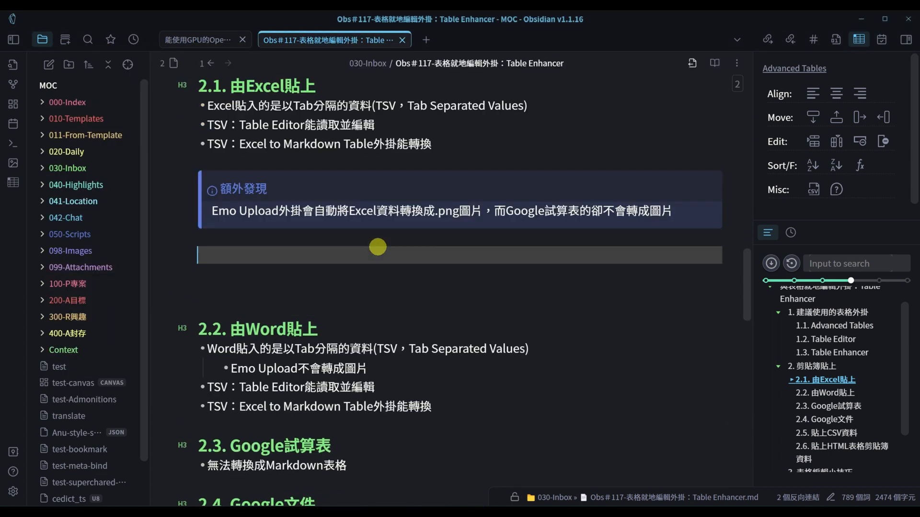
pyautogui.hotkey('ctrl', 'v')
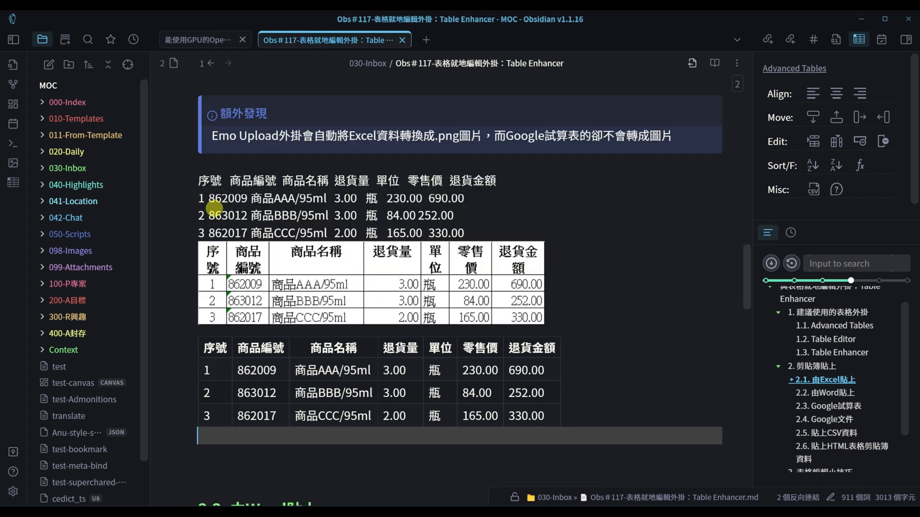
# Filter the installed community plugins by "table" and look through the table-related plugins.
pyautogui.scroll(-3, 530, 350)
pyautogui.scroll(6, 527, 290)
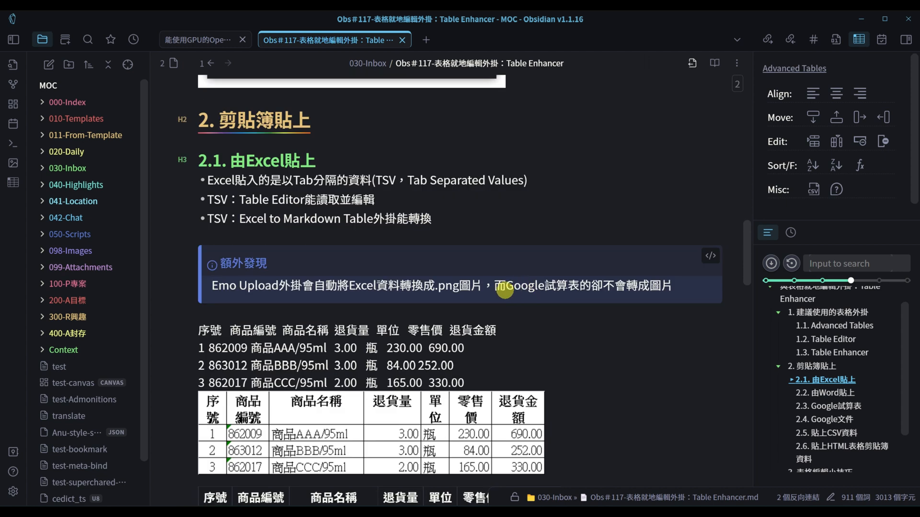
pyautogui.hotkey('ctrl', ',')
pyautogui.click(194, 195)
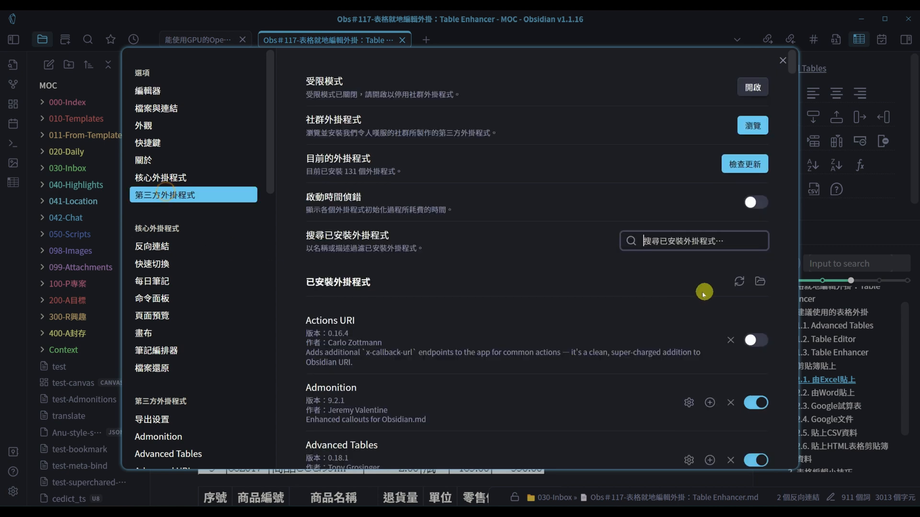
pyautogui.write('table')
pyautogui.scroll(-5, 623, 264)
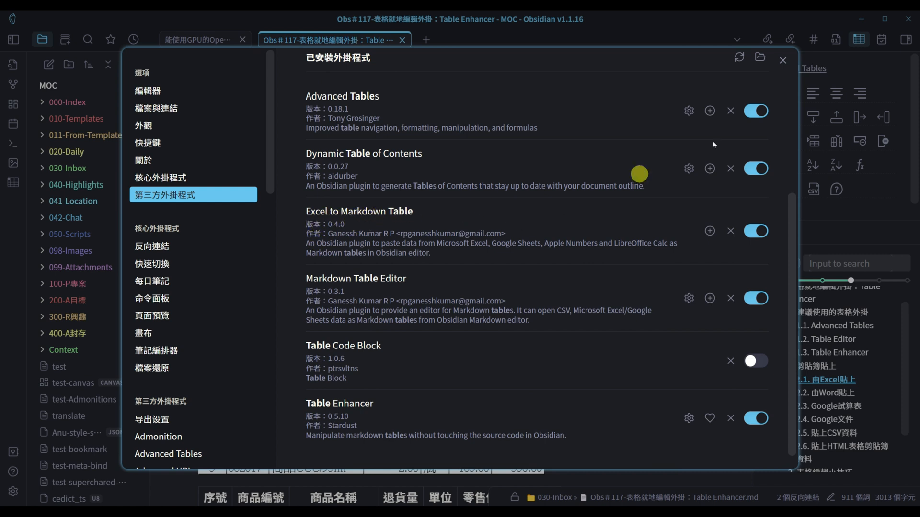
pyautogui.click(784, 60)
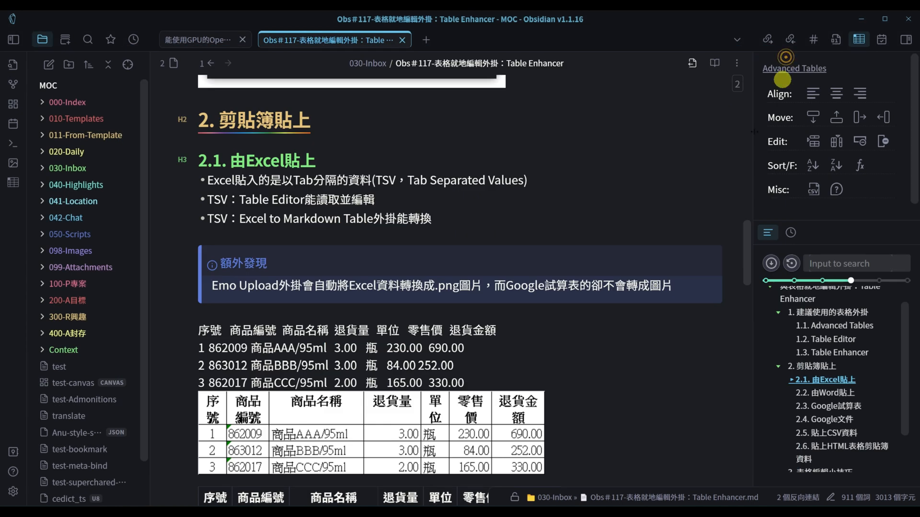
# Examine the pasted tab-separated text, the image with its link, and the Markdown table under section 2.1.
pyautogui.scroll(-3, 388, 336)
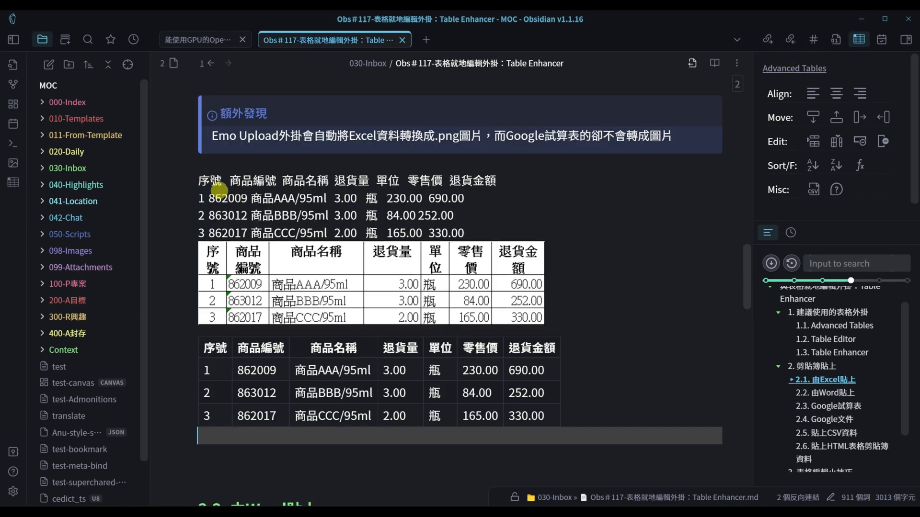
pyautogui.moveTo(199, 181); pyautogui.dragTo(460, 229)
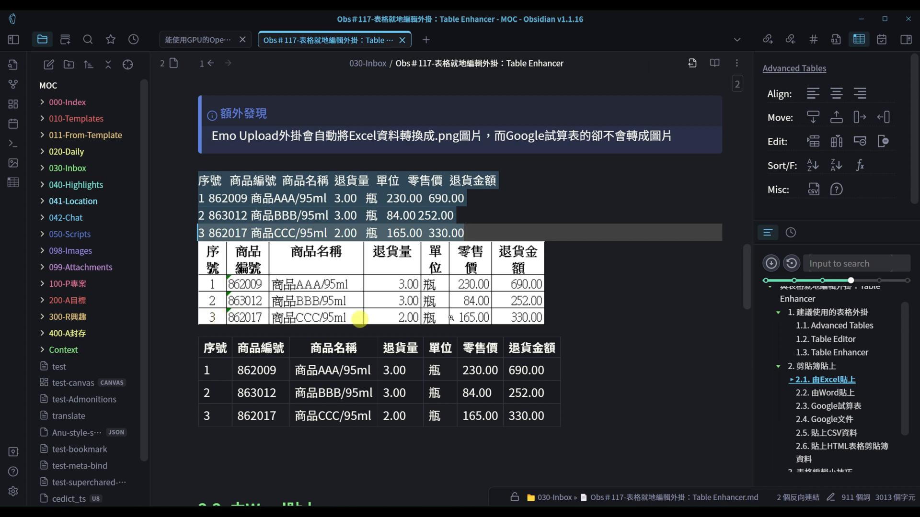
pyautogui.click(495, 233)
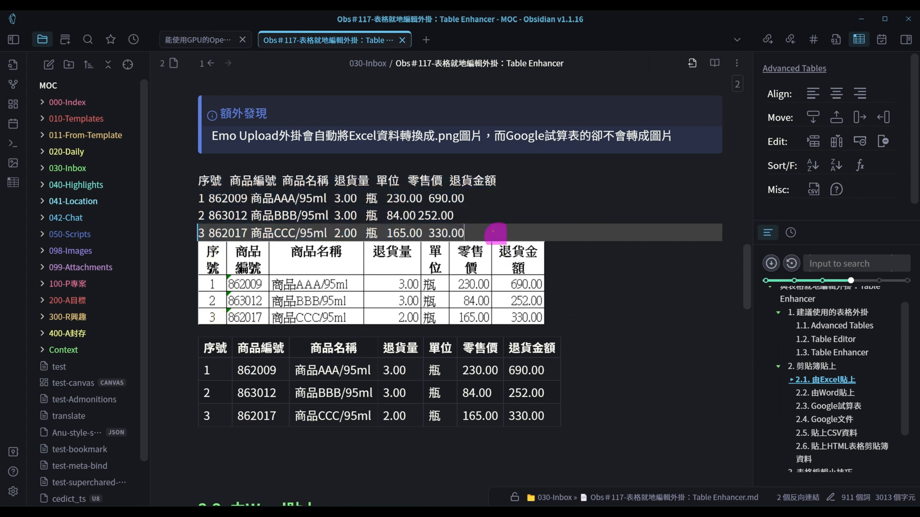
pyautogui.press('Right')
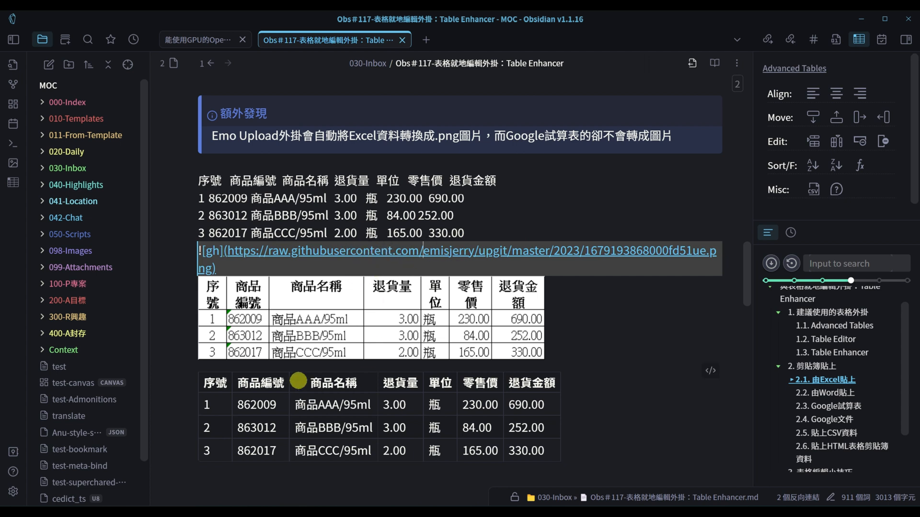
pyautogui.click(298, 380)
pyautogui.click(231, 356)
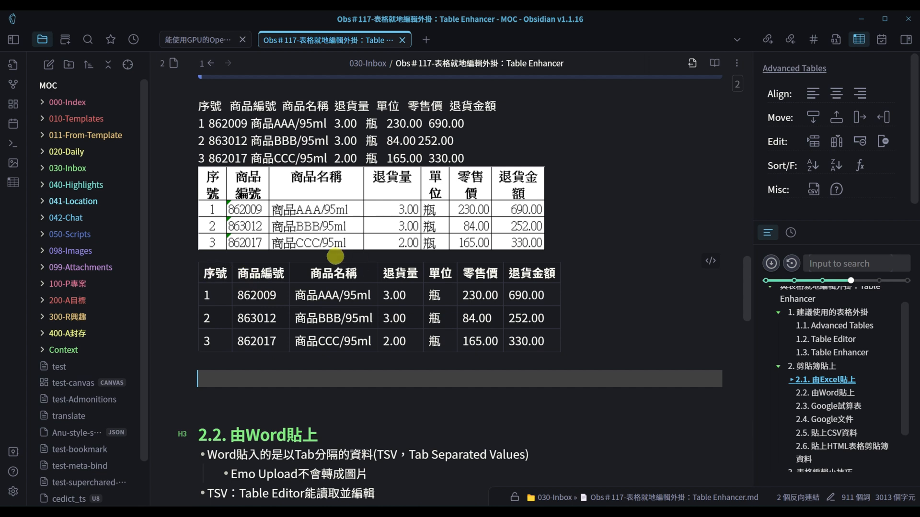
pyautogui.click(241, 354)
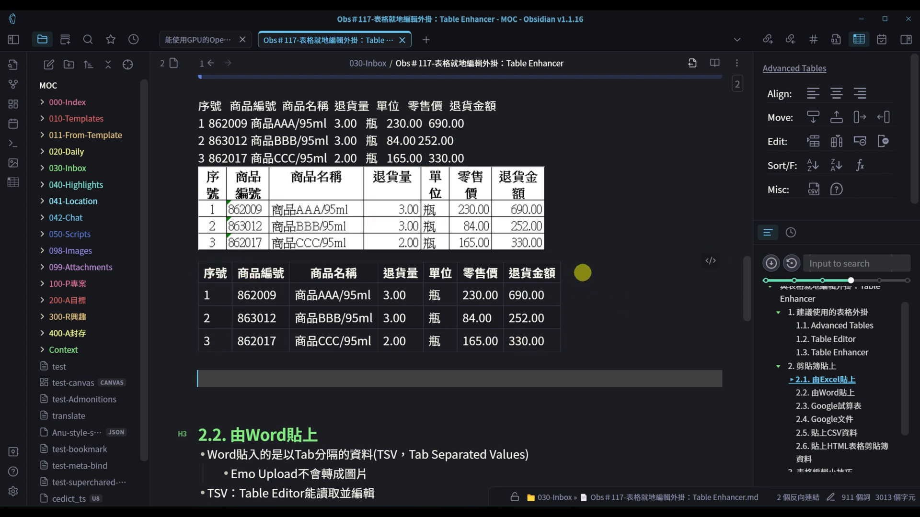
# Show the pasted table's Markdown source and move from cell to cell through it so its columns are reformatted.
pyautogui.click(611, 284)
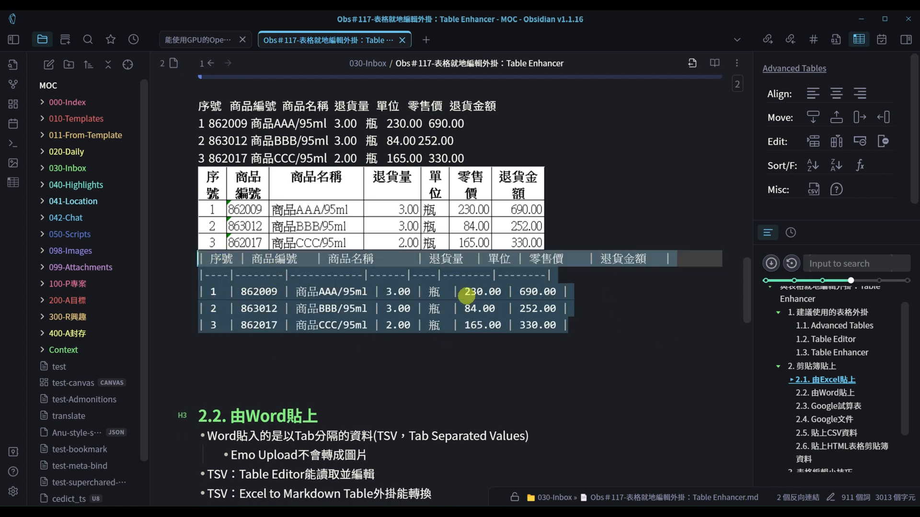
pyautogui.click(247, 291)
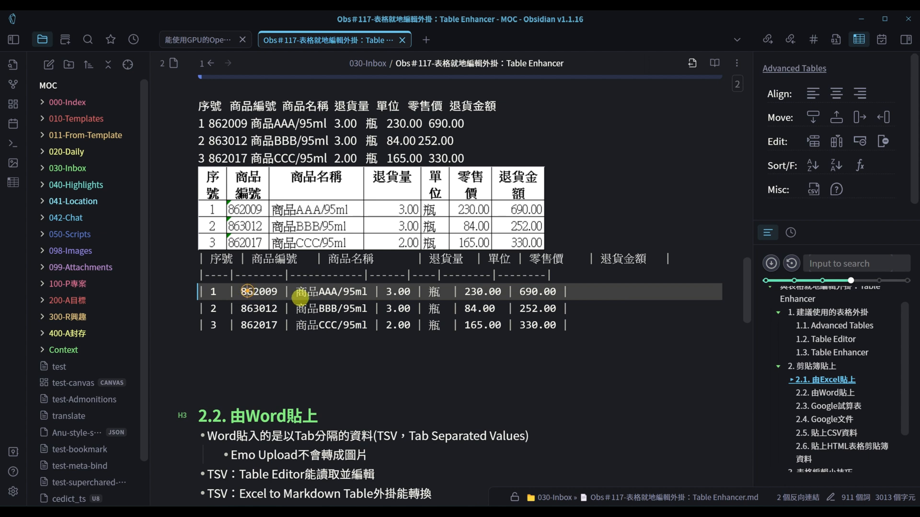
pyautogui.click(211, 293)
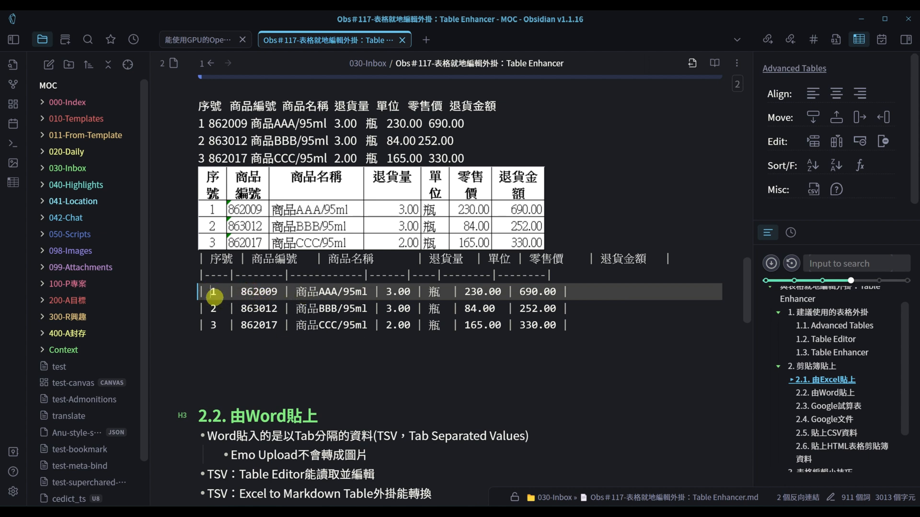
pyautogui.press('Tab')
pyautogui.press('Tab')
pyautogui.press('Tab')
pyautogui.press('Tab')
pyautogui.press('Tab')
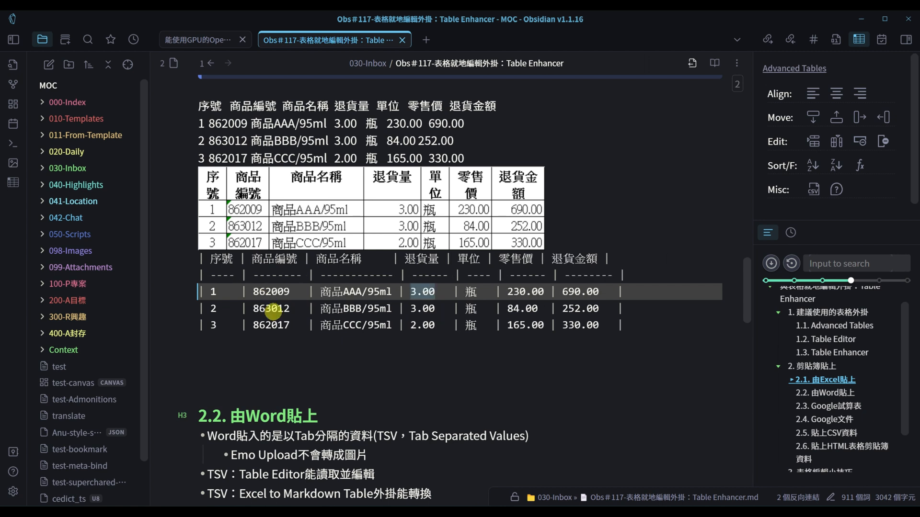
pyautogui.press('Down')
pyautogui.press('Up')
pyautogui.press('Up')
pyautogui.press('Down')
pyautogui.hotkey('shift', 'Tab')
pyautogui.hotkey('shift', 'Tab')
pyautogui.hotkey('shift', 'Tab')
pyautogui.scroll(15, 272, 309)
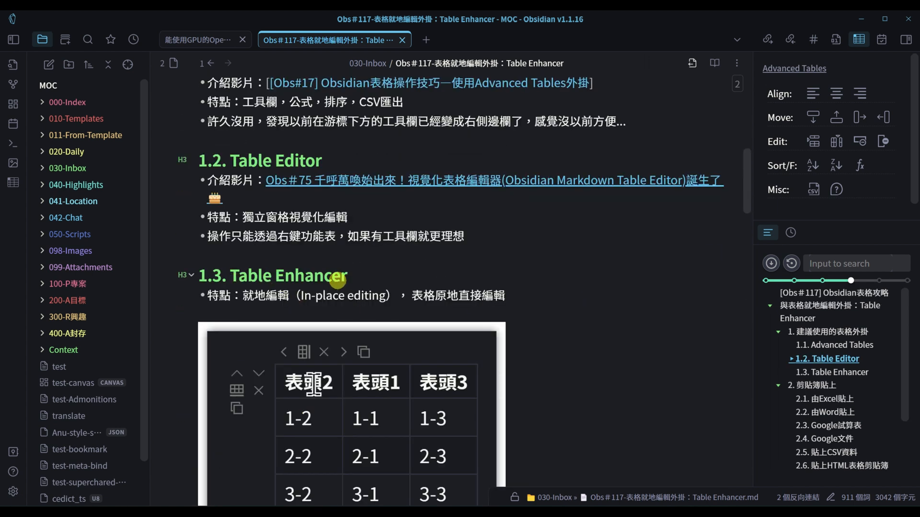
# Look over the Table Enhancer section and briefly reveal the Markdown source of the pasted table in section 2.1.
pyautogui.scroll(-6, 524, 297)
pyautogui.scroll(5, 554, 303)
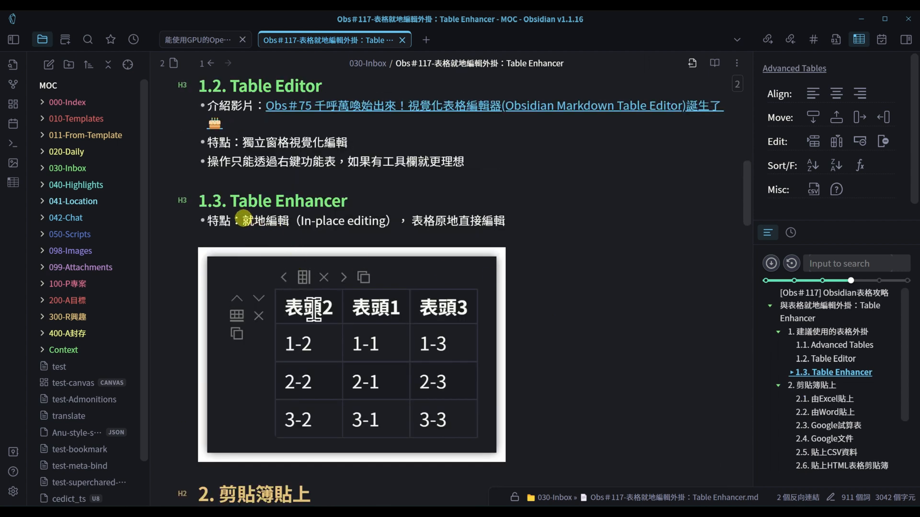
pyautogui.scroll(-10, 309, 220)
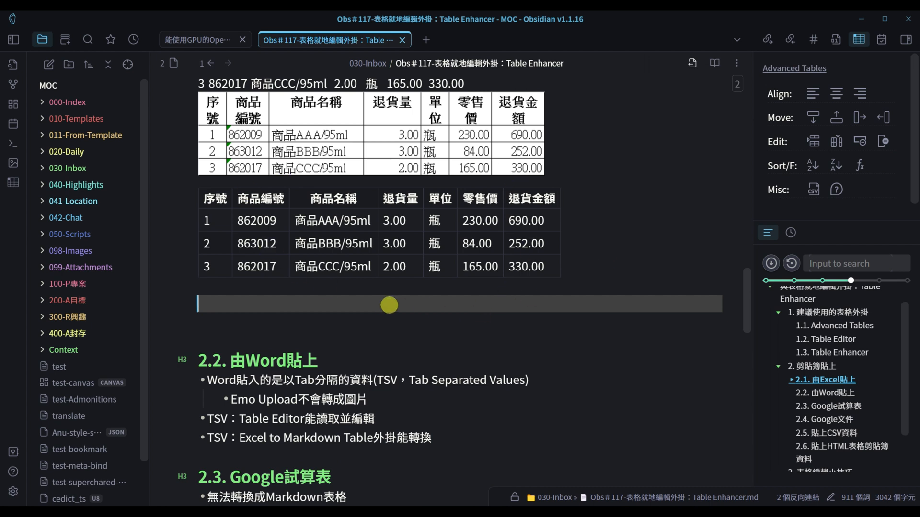
pyautogui.moveTo(387, 304); pyautogui.dragTo(604, 228)
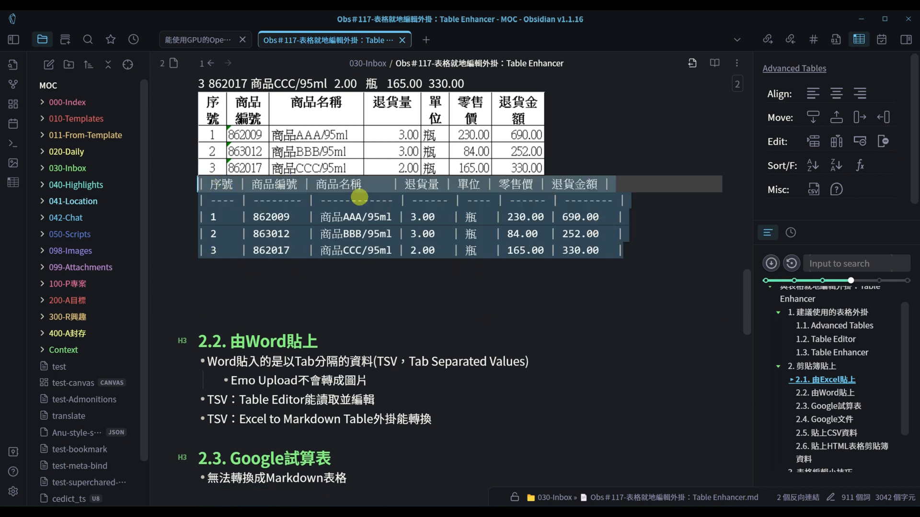
pyautogui.click(219, 274)
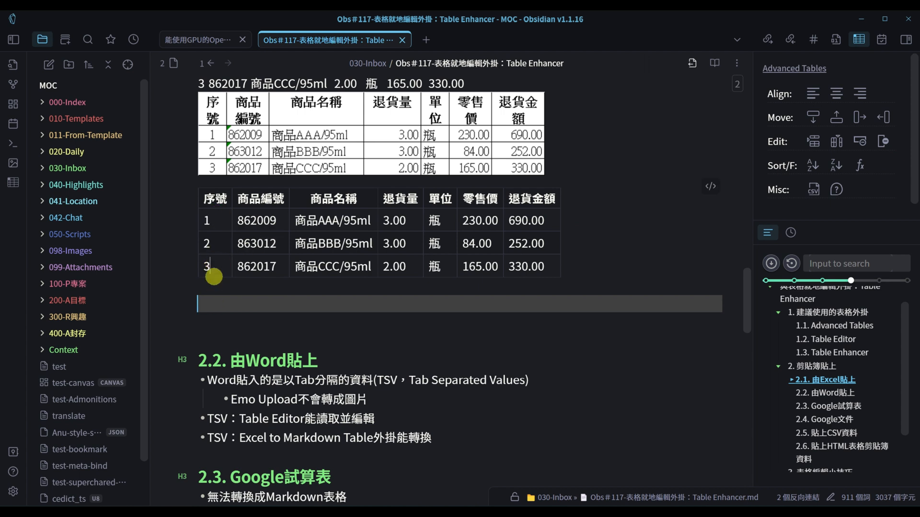
# Duplicate the last row of the table in section 2.1 and change the copy's first three cells to 4, 862018 and DDD.
pyautogui.rightClick(219, 265)
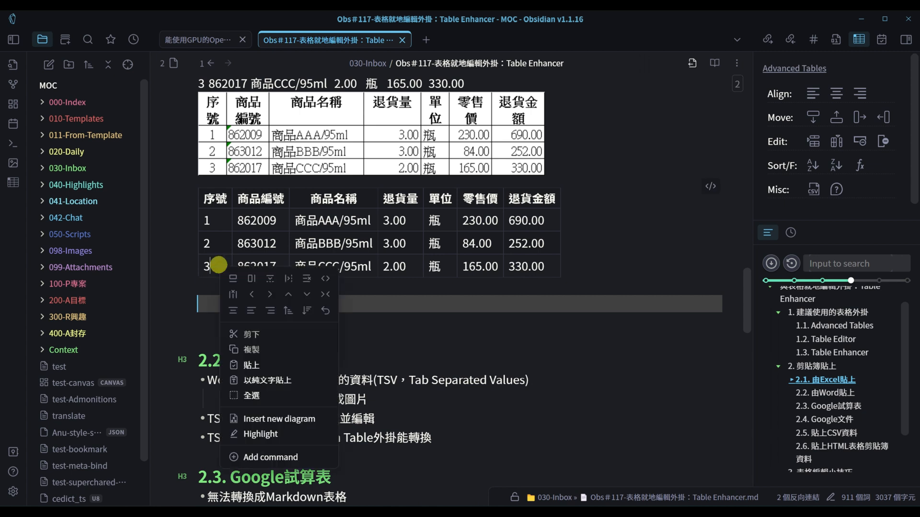
pyautogui.click(272, 280)
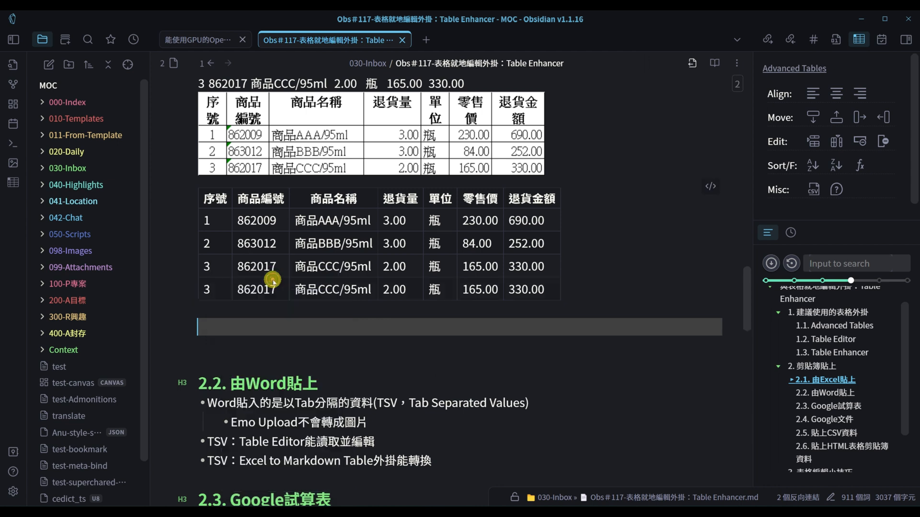
pyautogui.click(209, 290)
pyautogui.click(282, 290)
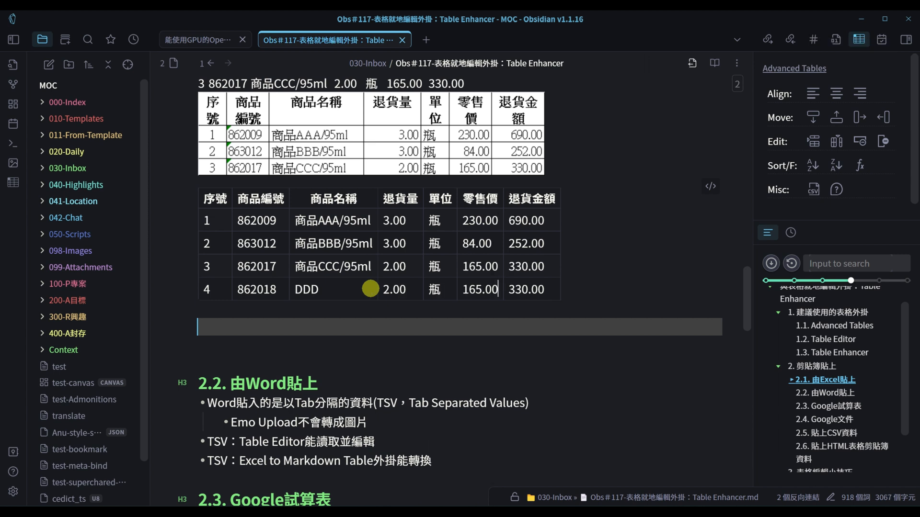
pyautogui.press('Left')
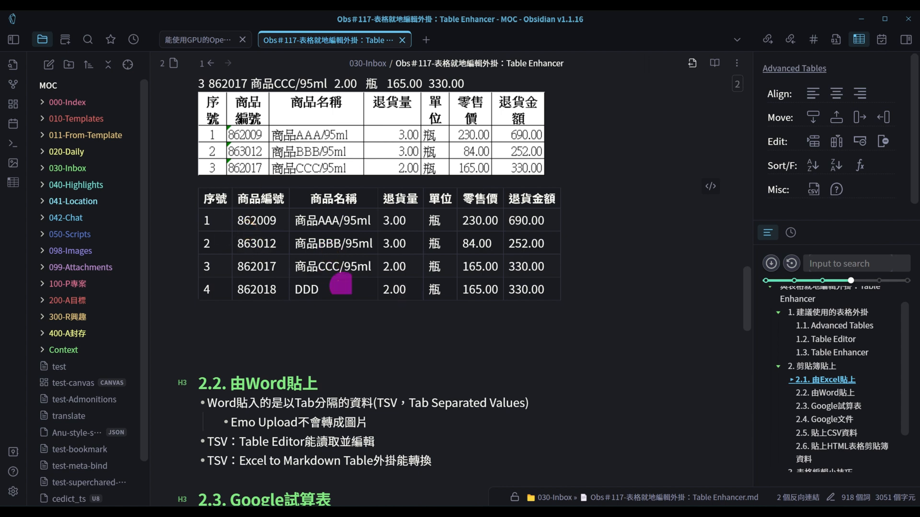
# Leave the edited cell and show the Markdown source of the whole table in section 2.1.
pyautogui.click(327, 359)
pyautogui.scroll(10, 594, 293)
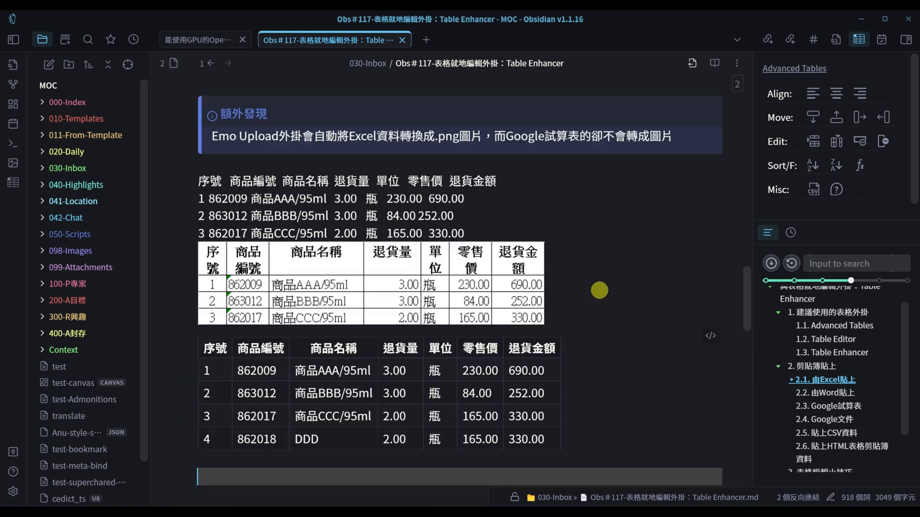
pyautogui.scroll(-9, 511, 292)
pyautogui.click(594, 302)
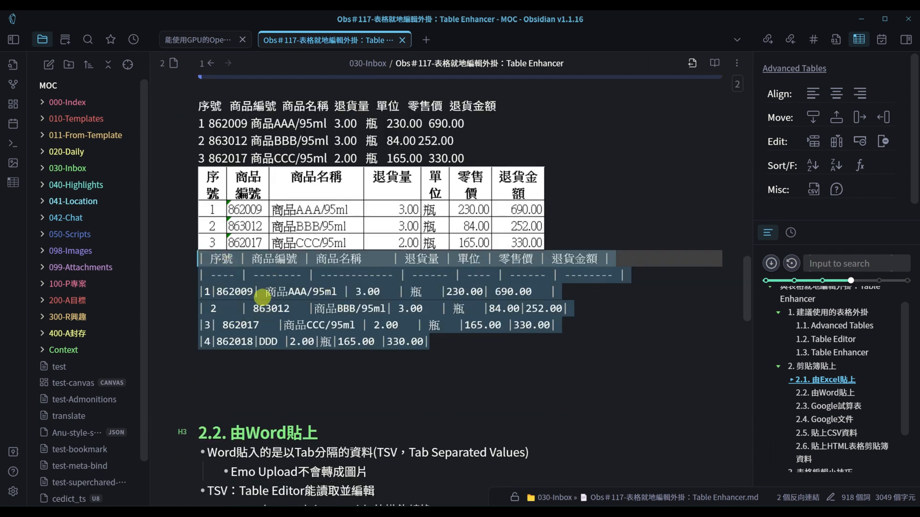
# Open the section 2.1 table in the Markdown Table Editor, examine its cells and row and column commands, and close the editor.
pyautogui.click(262, 293)
pyautogui.click(229, 275)
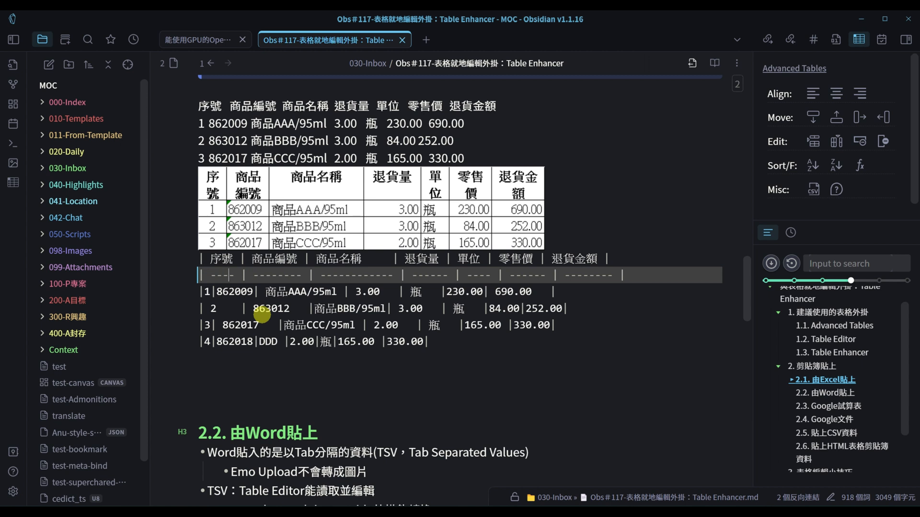
pyautogui.hotkey('alt', 't')
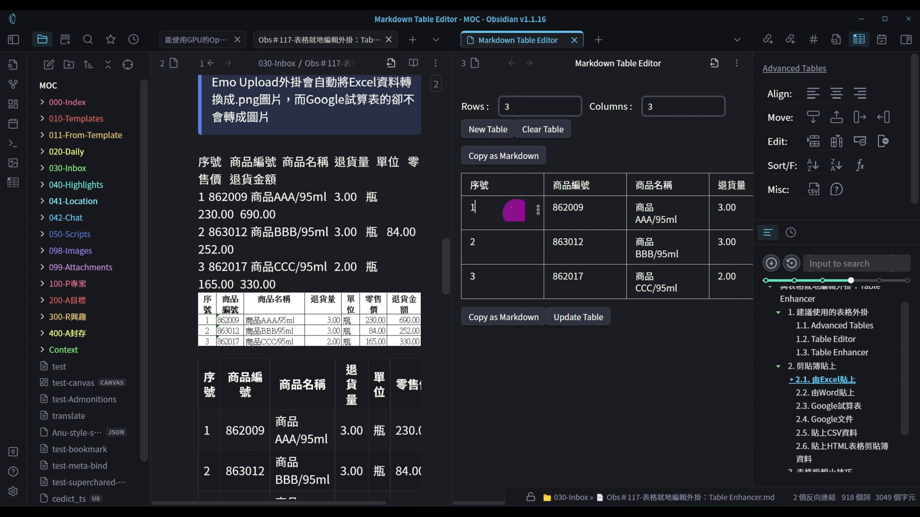
pyautogui.click(512, 248)
pyautogui.click(680, 257)
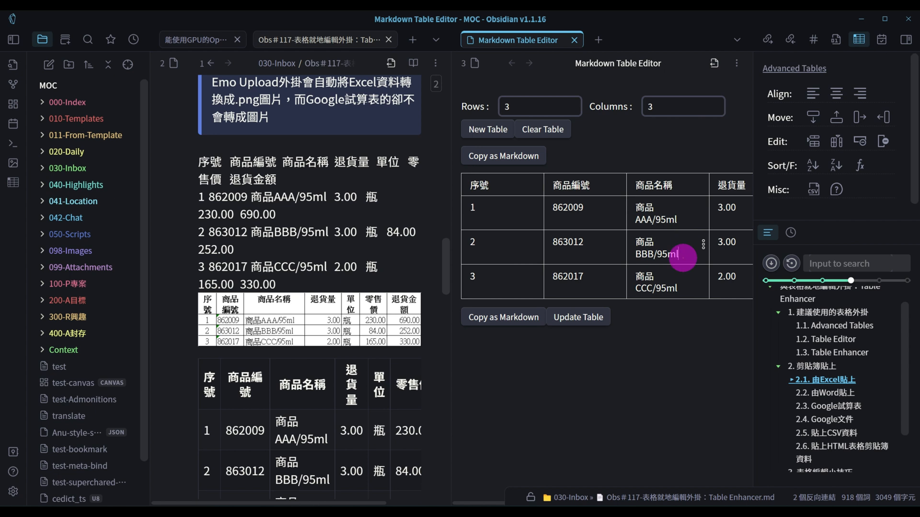
pyautogui.click(620, 209)
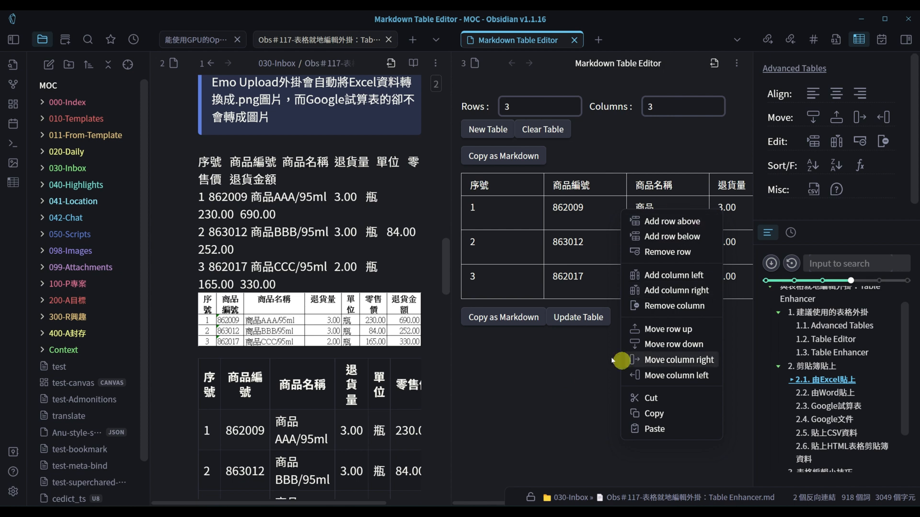
pyautogui.click(562, 351)
pyautogui.click(594, 215)
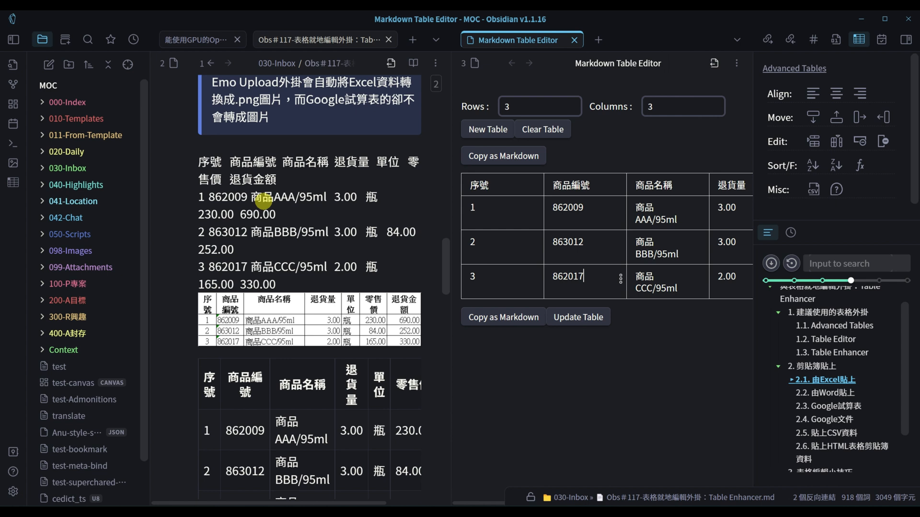
pyautogui.hotkey('ctrl', 'w')
# Review the notes on the recommended table plugins and on pasting tables from Excel in section 2.1.
pyautogui.scroll(10, 564, 308)
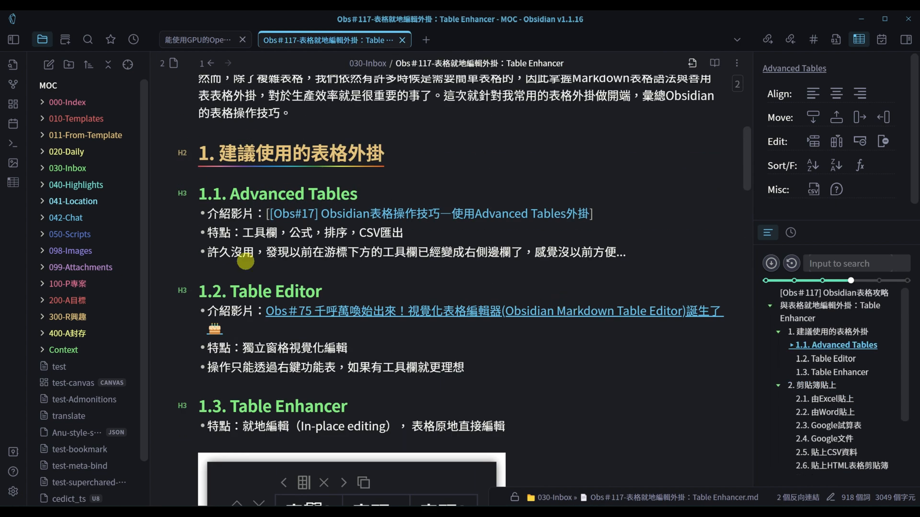
pyautogui.scroll(-6, 550, 362)
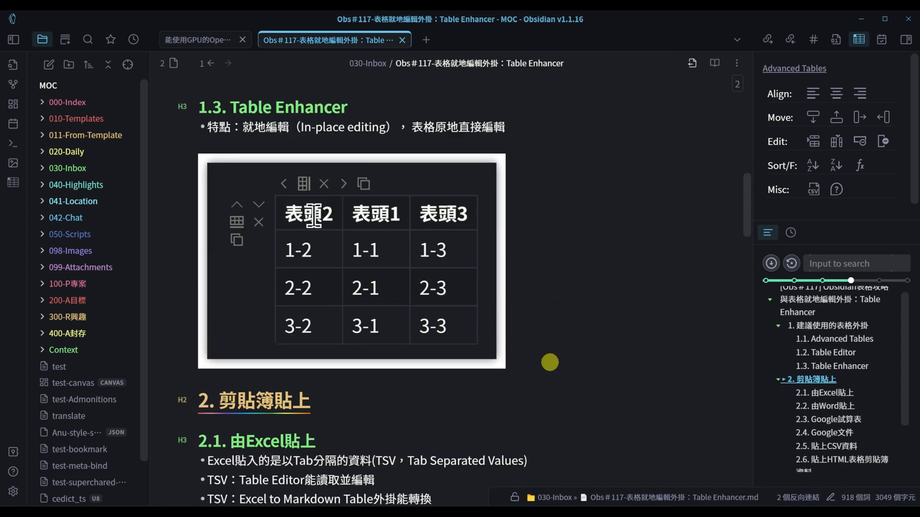
pyautogui.scroll(-3, 550, 362)
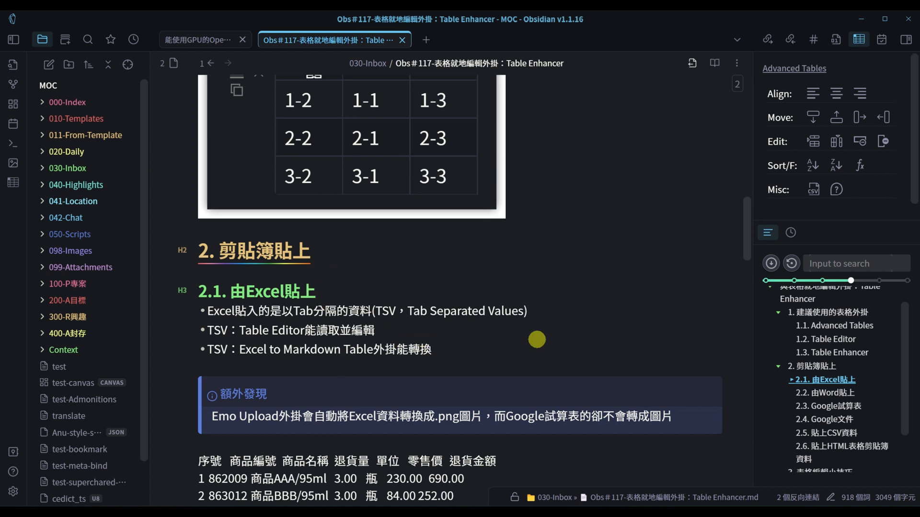
pyautogui.scroll(-3, 566, 327)
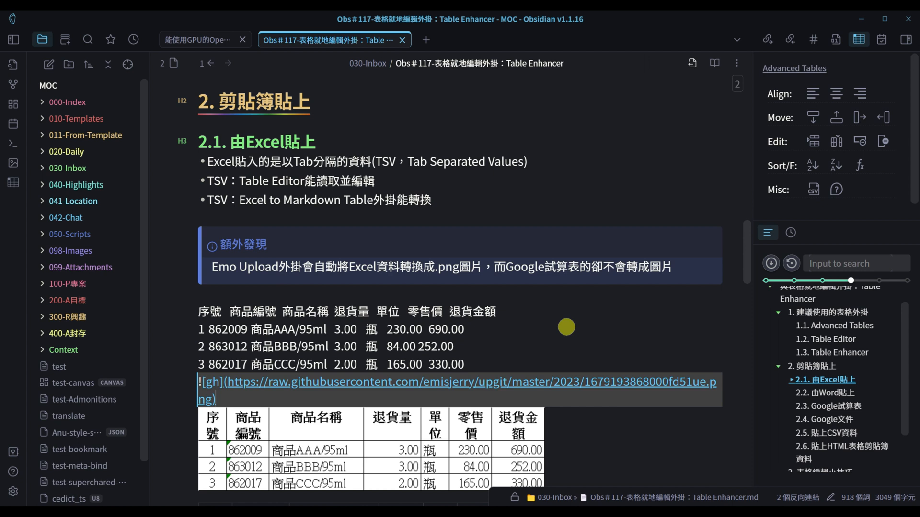
pyautogui.scroll(2, 566, 327)
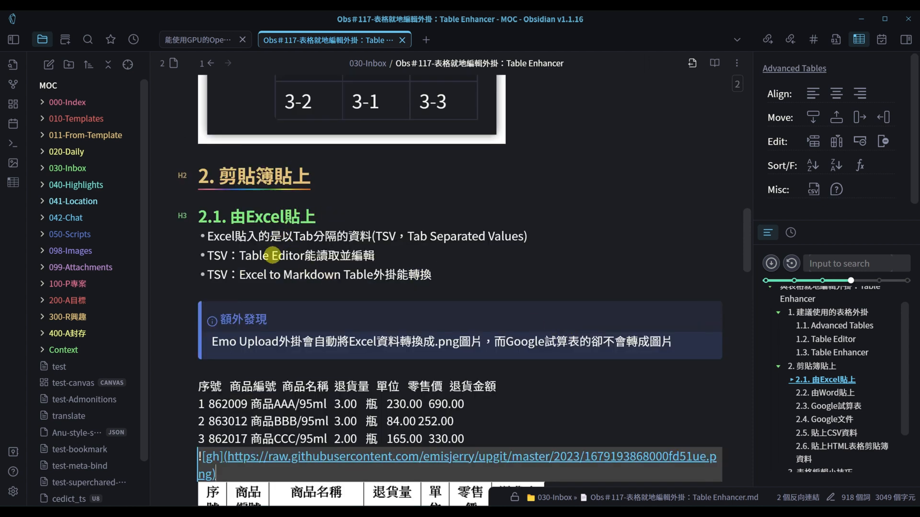
pyautogui.scroll(-2, 388, 399)
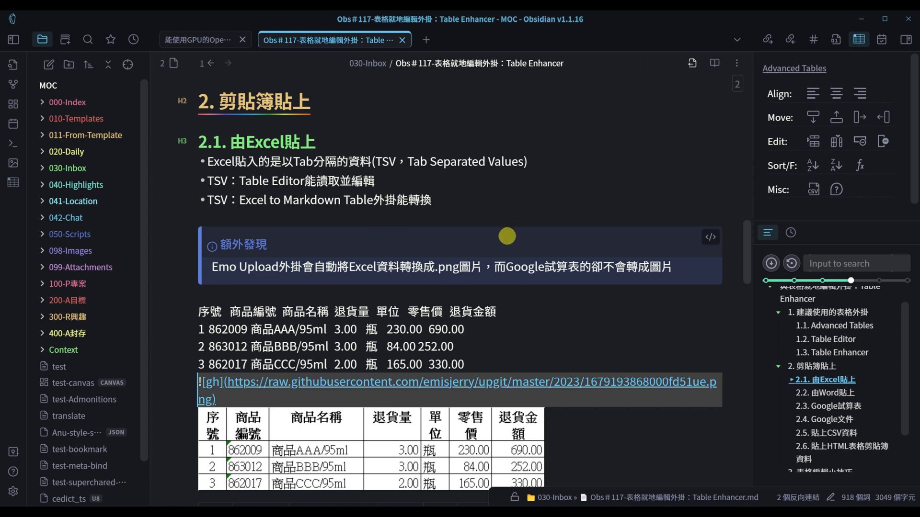
pyautogui.scroll(-6, 468, 310)
pyautogui.scroll(8, 374, 287)
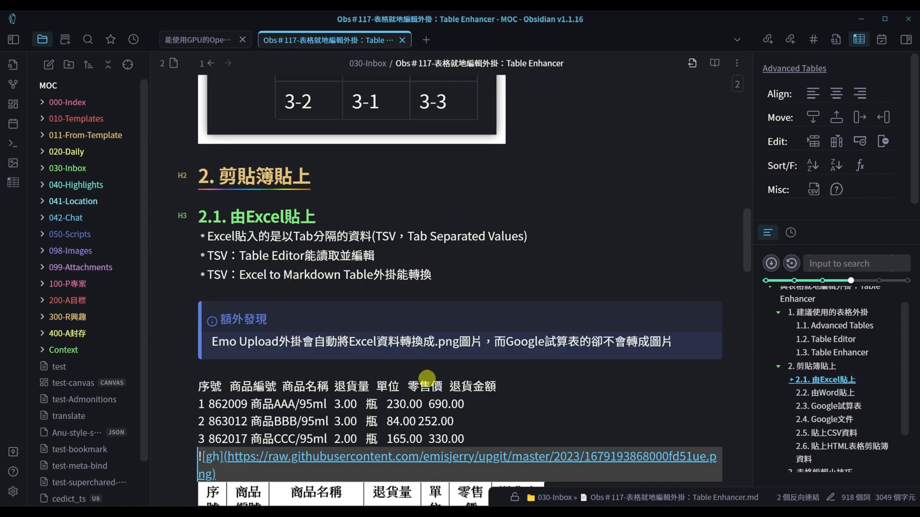
pyautogui.scroll(-8, 427, 378)
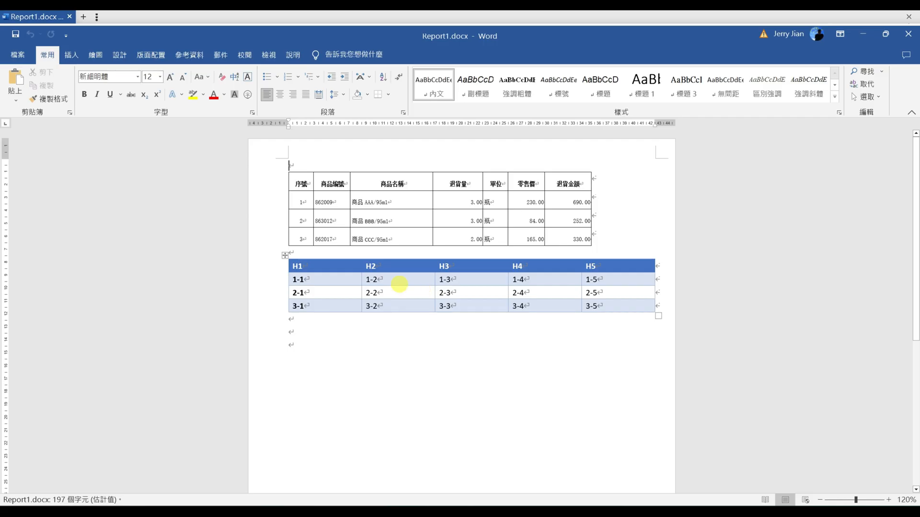
# Copy the first table of the Word document Report1.docx and paste it into the Obsidian note under section 2.2.
pyautogui.moveTo(302, 183); pyautogui.dragTo(580, 238)
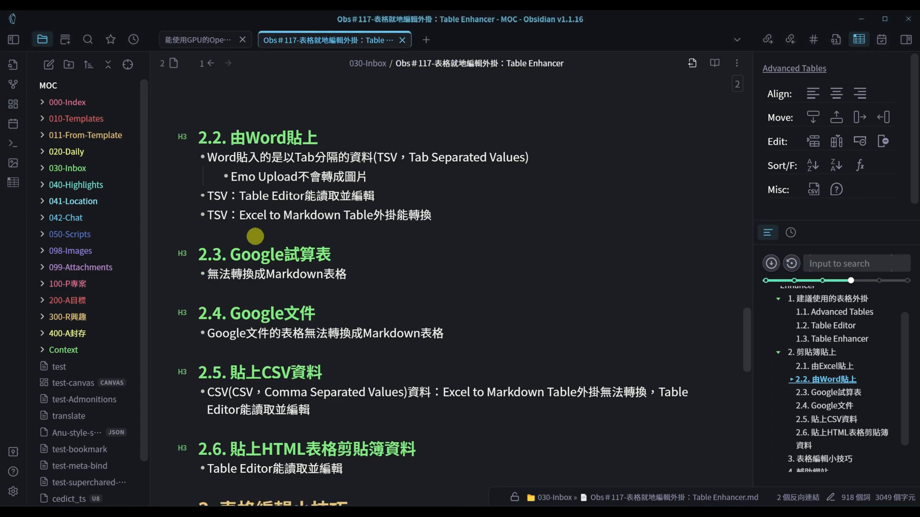
pyautogui.hotkey('ctrl', 'v')
pyautogui.write('序號\t商品編號\t商品名稱\t退貨量\t單位\t零售價\t退貨金額 1\t862009\t商品AAA/95ml\t3.00\t瓶\t230.00\t690.00 2\t863012\t商品BBB/95ml\t3.00\t瓶\t84.00\t252.00 3\t862017\t商品CCC/95ml\t2.00\t瓶\t165.00\t330.00')
pyautogui.click(228, 329)
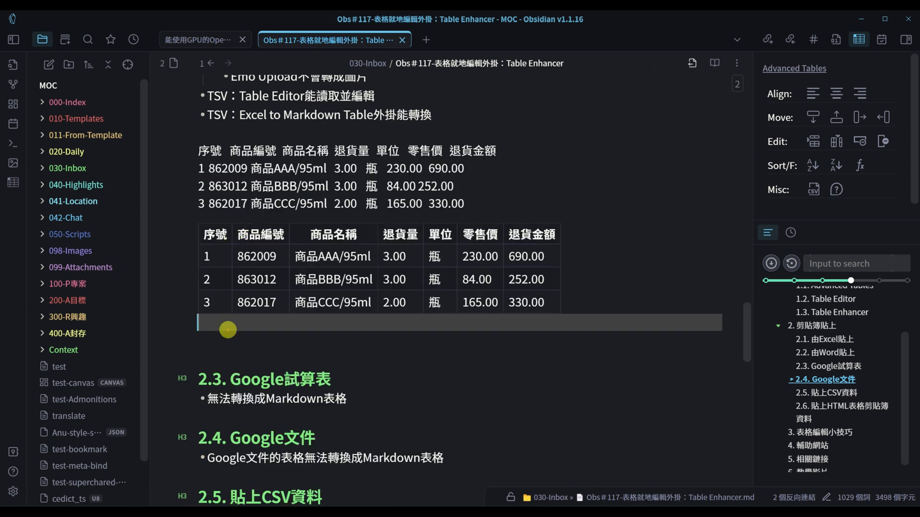
pyautogui.scroll(3, 460, 288)
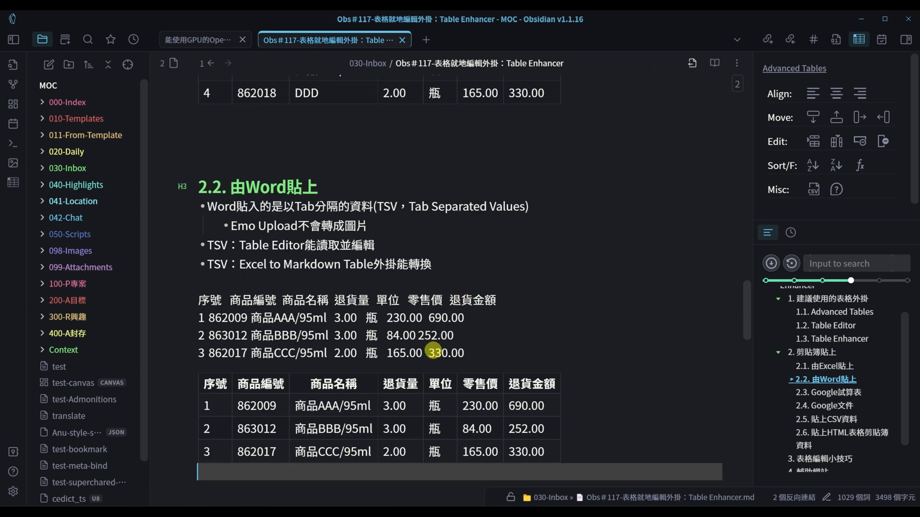
# Copy range A9:G12 from the Google Sheets file Quotation Test and paste it on the blank line under section 2.3 in Obsidian.
pyautogui.scroll(-8, 335, 206)
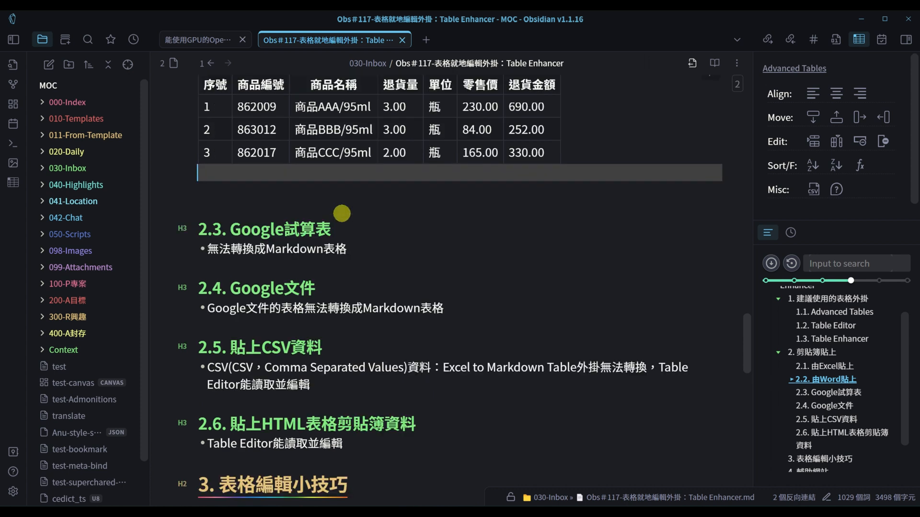
pyautogui.click(301, 194)
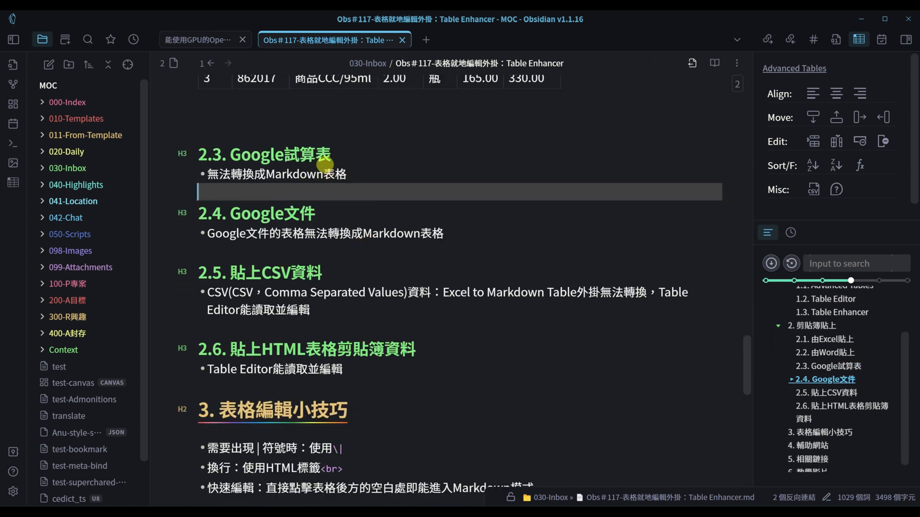
pyautogui.hotkey('alt', 'Tab')
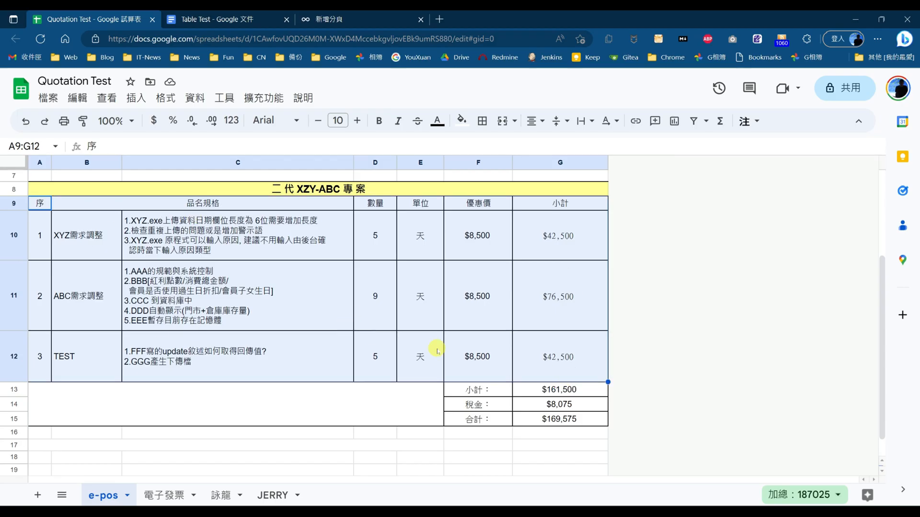
pyautogui.hotkey('ctrl', 'c')
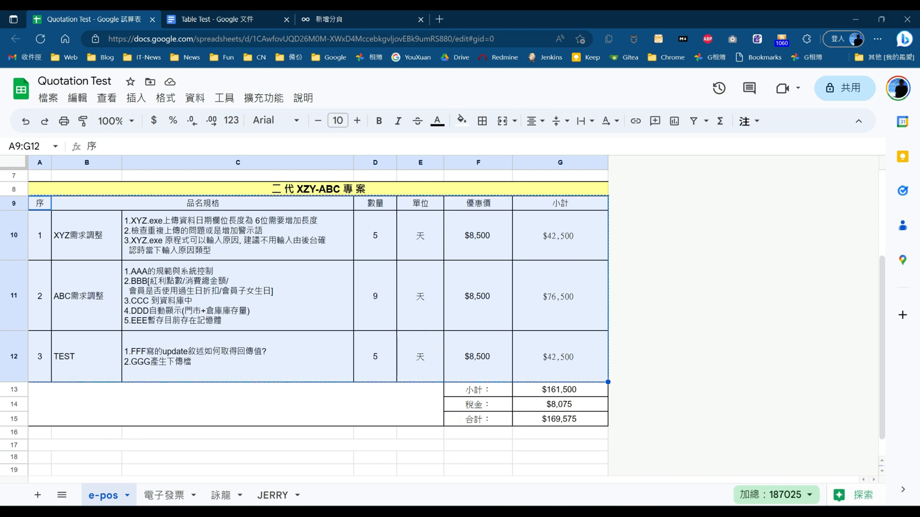
pyautogui.hotkey('alt', 'Tab')
pyautogui.click(224, 196)
pyautogui.hotkey('ctrl', 'v')
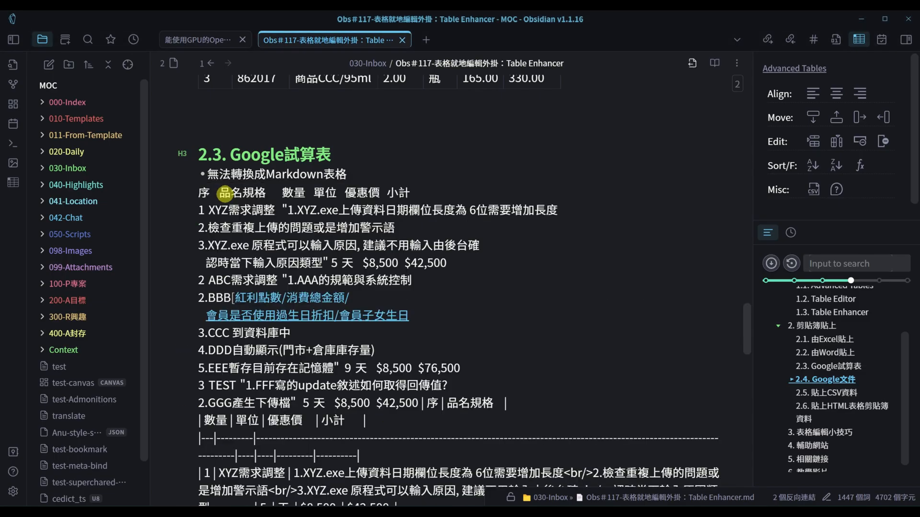
# Replace 無法 with 可 in the bullet under section 2.3 so it reads 可轉換成Markdown表格.
pyautogui.scroll(2, 415, 289)
pyautogui.click(209, 249)
pyautogui.write('可')
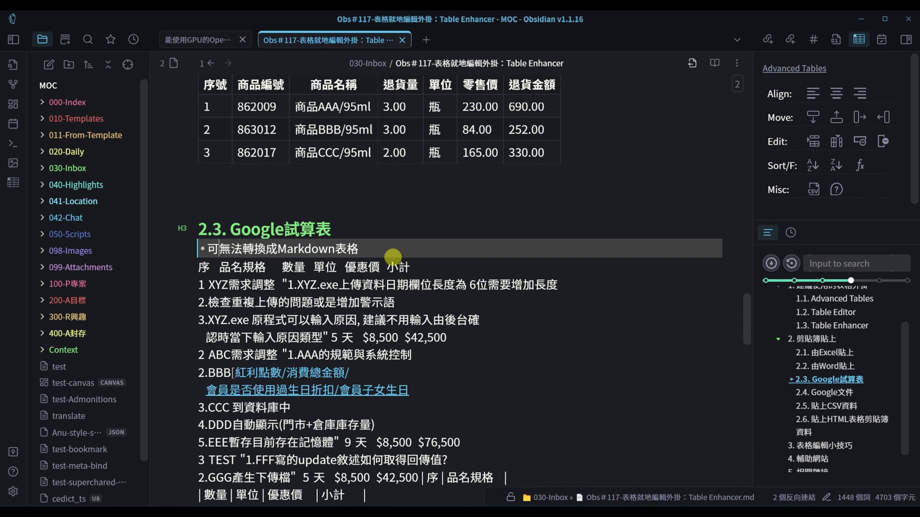
pyautogui.press('Delete')
pyautogui.press('Delete')
# Start the Markdown table pasted under section 2.3 on its own line and reformat it by moving between cells.
pyautogui.scroll(-4, 430, 256)
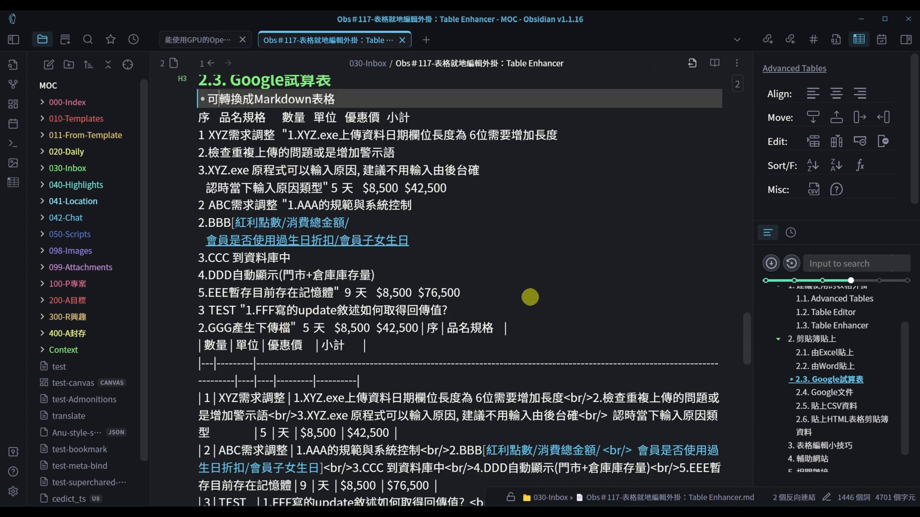
pyautogui.scroll(-2, 530, 297)
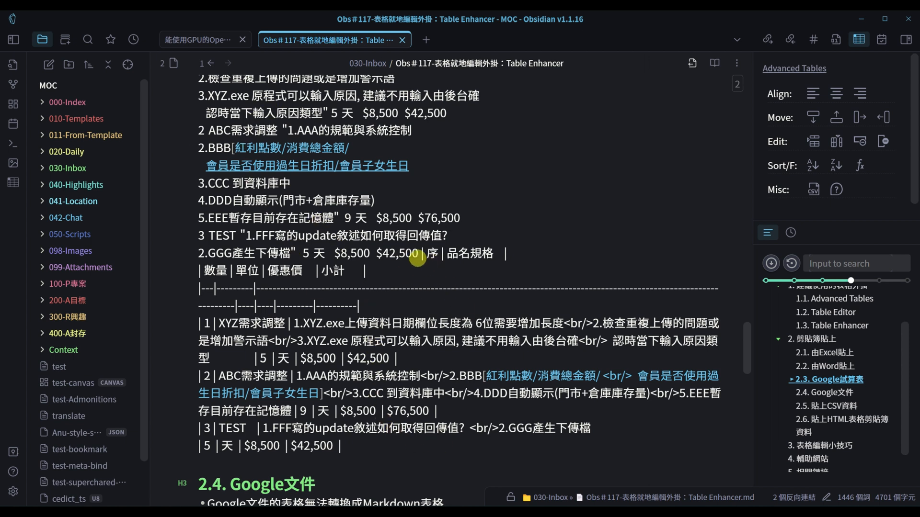
pyautogui.click(312, 274)
pyautogui.press('Tab')
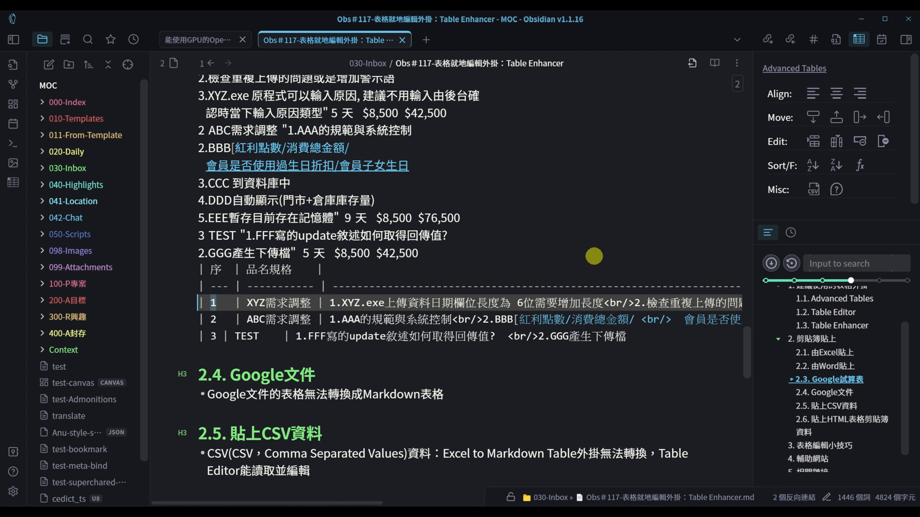
# Insert a blank line before the Markdown table under section 2.3 so that it renders as a table.
pyautogui.click(509, 252)
pyautogui.press('Return')
pyautogui.scroll(-3, 407, 256)
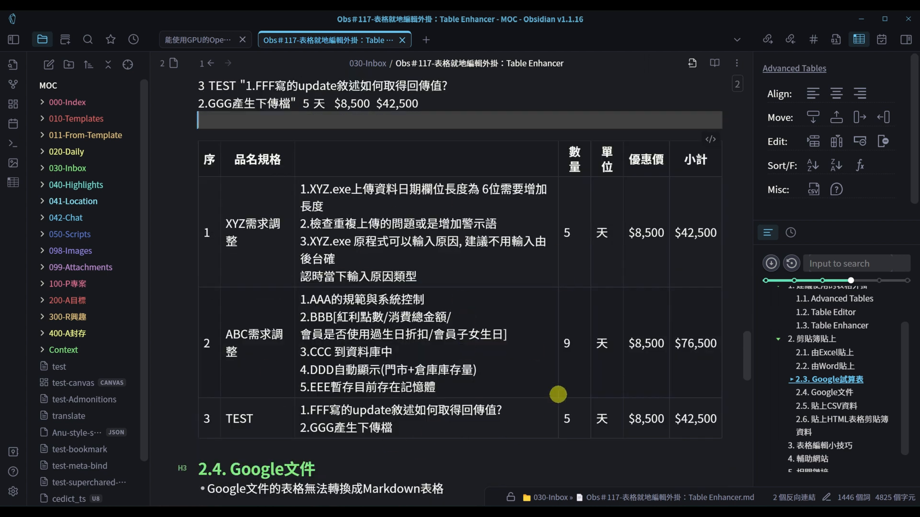
pyautogui.scroll(5, 551, 381)
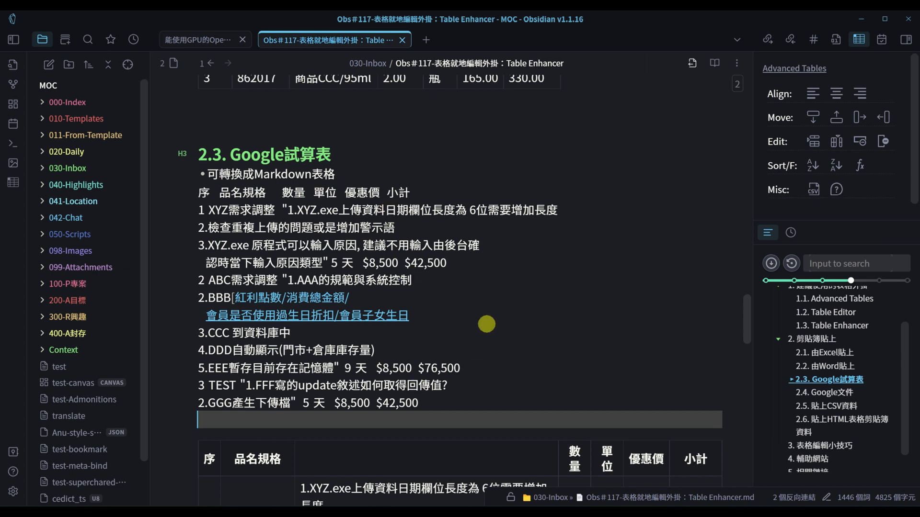
# Copy the table from the Google Docs file Table Test and paste it on the blank line under section 2.4 in Obsidian.
pyautogui.scroll(-10, 487, 325)
pyautogui.click(219, 209)
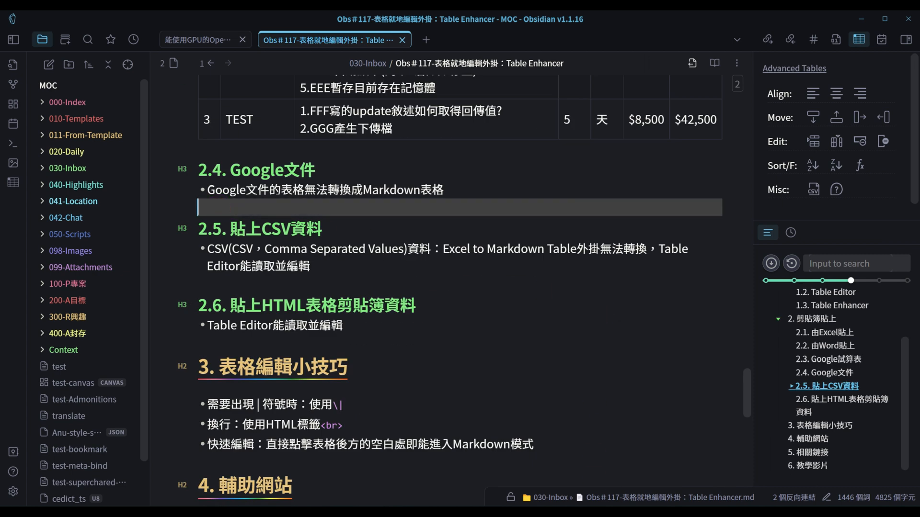
pyautogui.hotkey('alt', 'Tab')
pyautogui.click(242, 17)
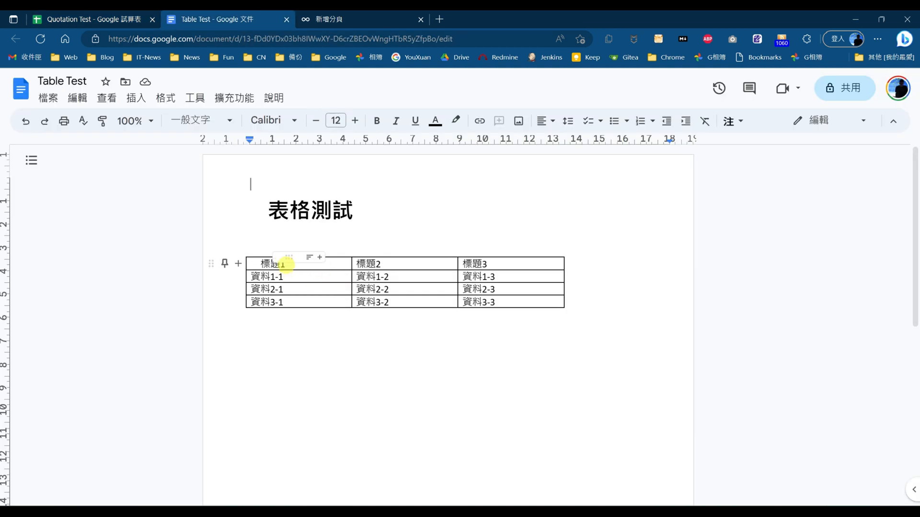
pyautogui.moveTo(263, 264); pyautogui.dragTo(510, 302)
pyautogui.hotkey('ctrl', 'c')
pyautogui.hotkey('alt', 'Tab')
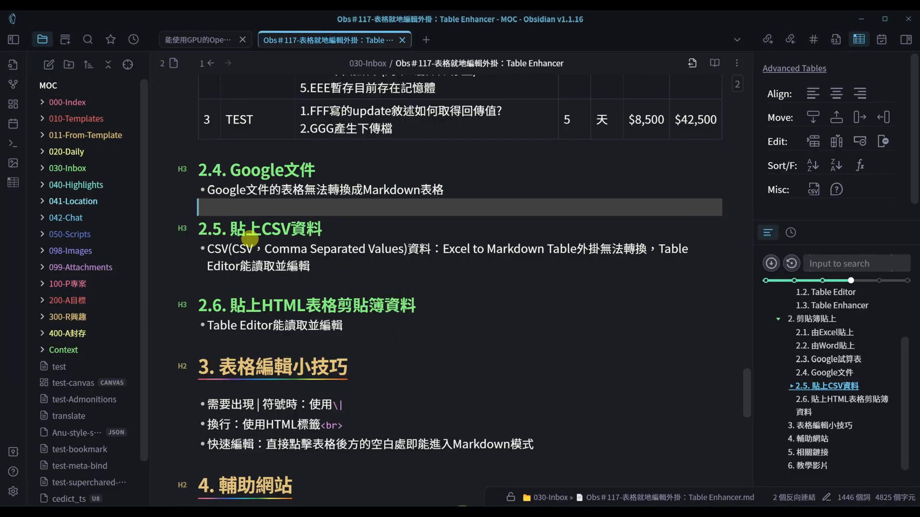
pyautogui.hotkey('ctrl', 'v')
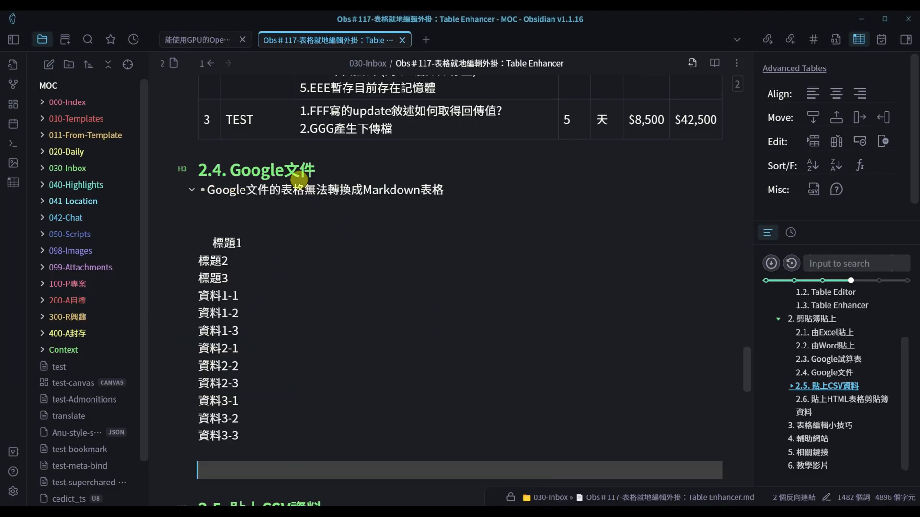
# Add blank lines below the CSV bullet under section 2.5.
pyautogui.scroll(-2, 376, 232)
pyautogui.scroll(-6, 376, 231)
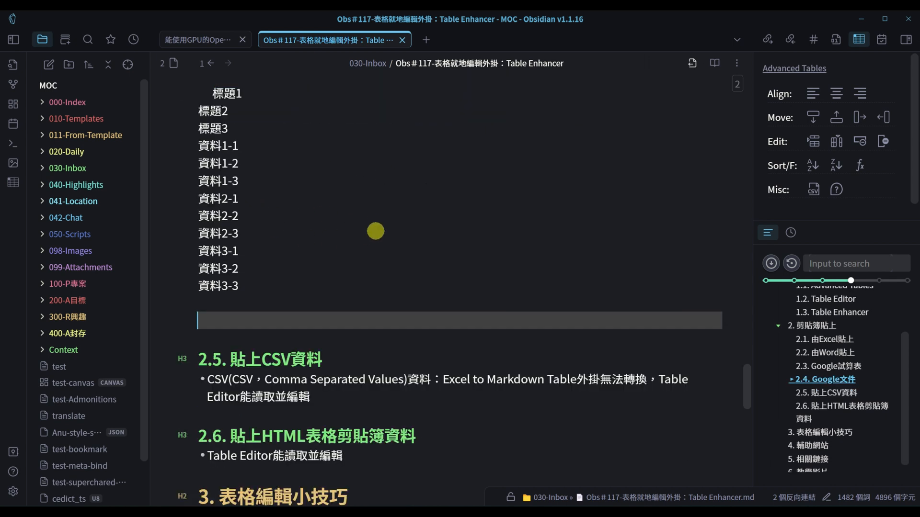
pyautogui.click(342, 256)
pyautogui.press('Return')
pyautogui.press('Return')
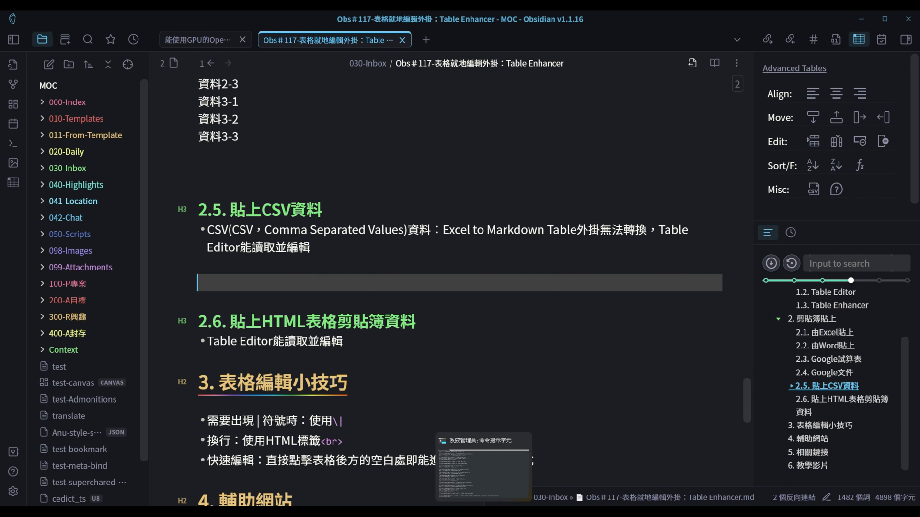
# Copy lines 1 to 9 of covid19_global_cases_and_deaths.csv in EmEditor and paste them under section 2.5 in Obsidian.
pyautogui.click(483, 513)
pyautogui.click(379, 191)
pyautogui.rightClick(372, 190)
pyautogui.click(376, 193)
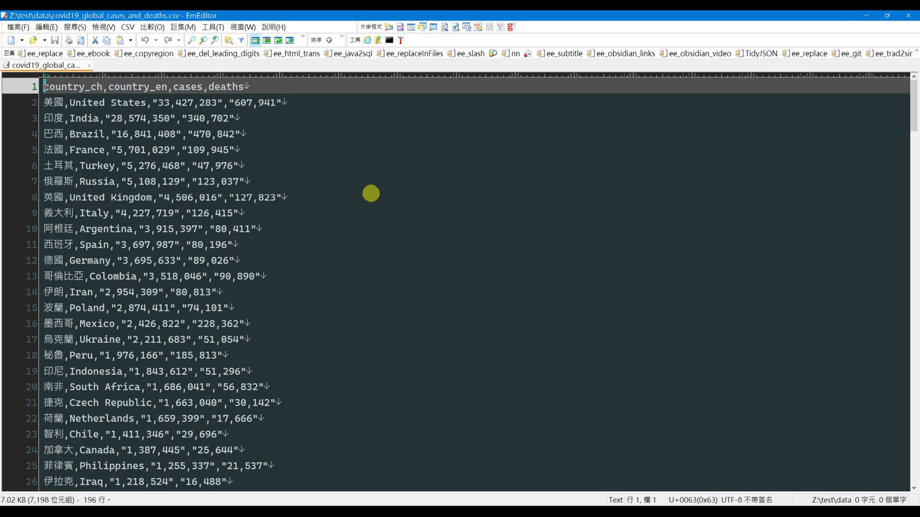
pyautogui.moveTo(369, 191); pyautogui.dragTo(312, 215)
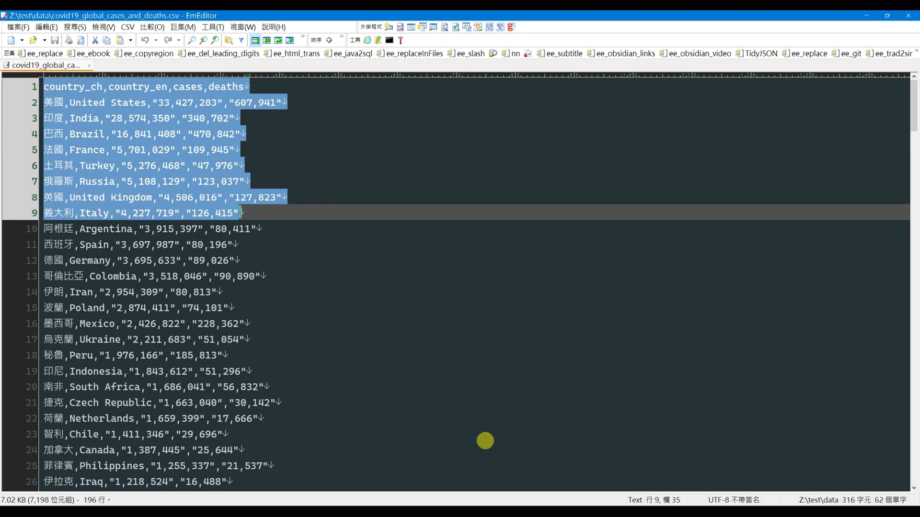
pyautogui.hotkey('alt', 'Tab')
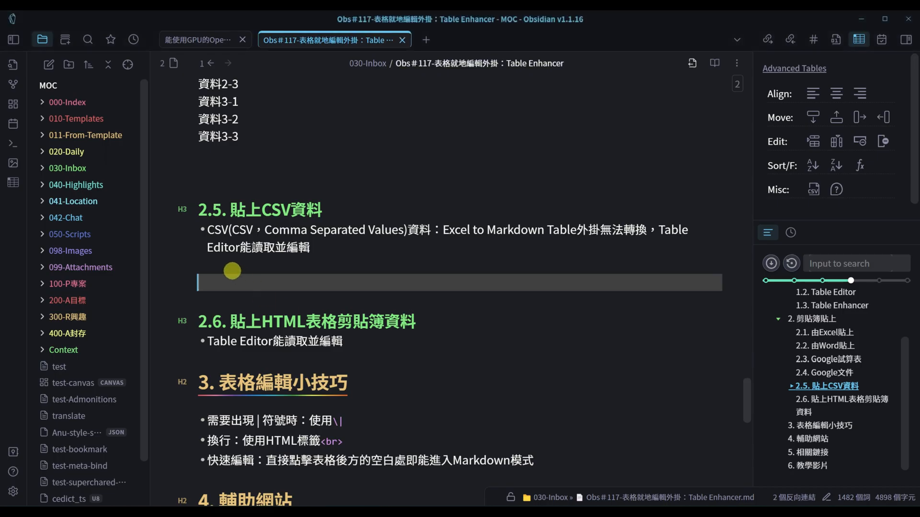
pyautogui.hotkey('ctrl', 'v')
# Convert the pasted CSV lines under section 2.5 into a Markdown table with the Markdown Table Editor, and close the editor.
pyautogui.scroll(-2, 352, 321)
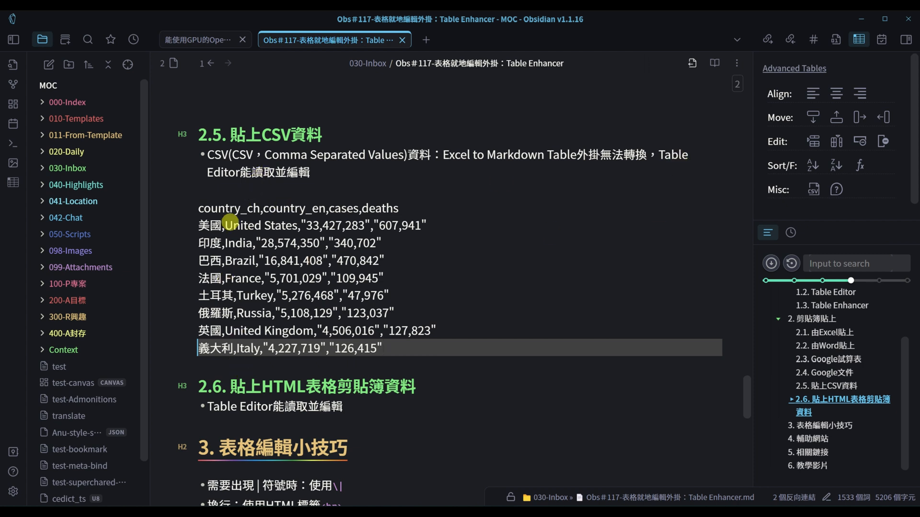
pyautogui.moveTo(198, 208); pyautogui.dragTo(414, 348)
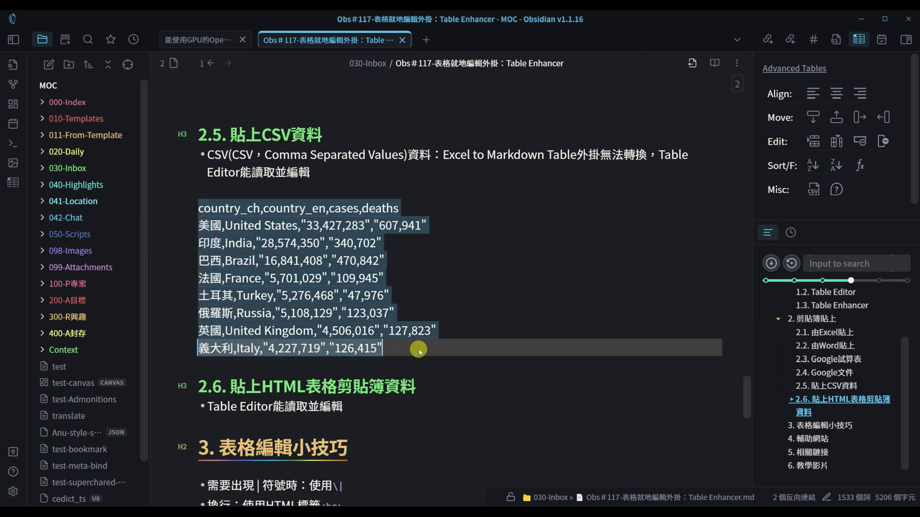
pyautogui.hotkey('ctrl', 'alt', 't')
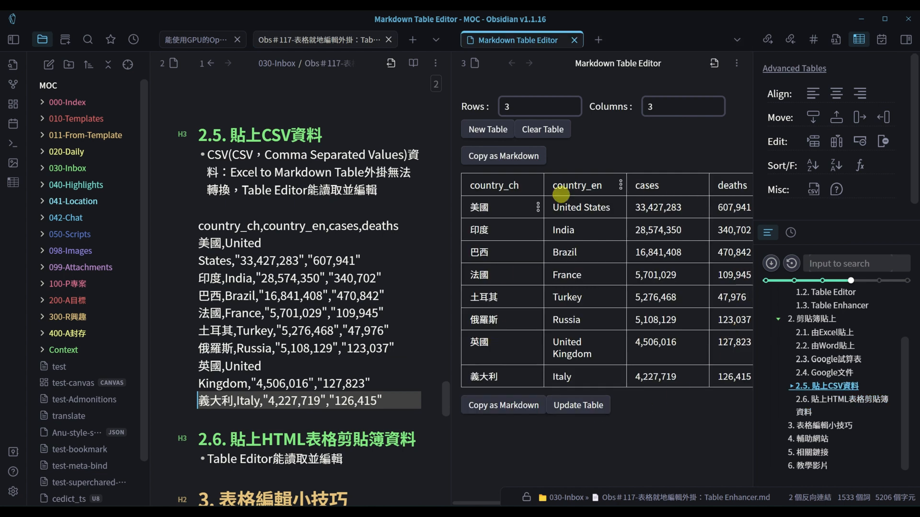
pyautogui.click(593, 406)
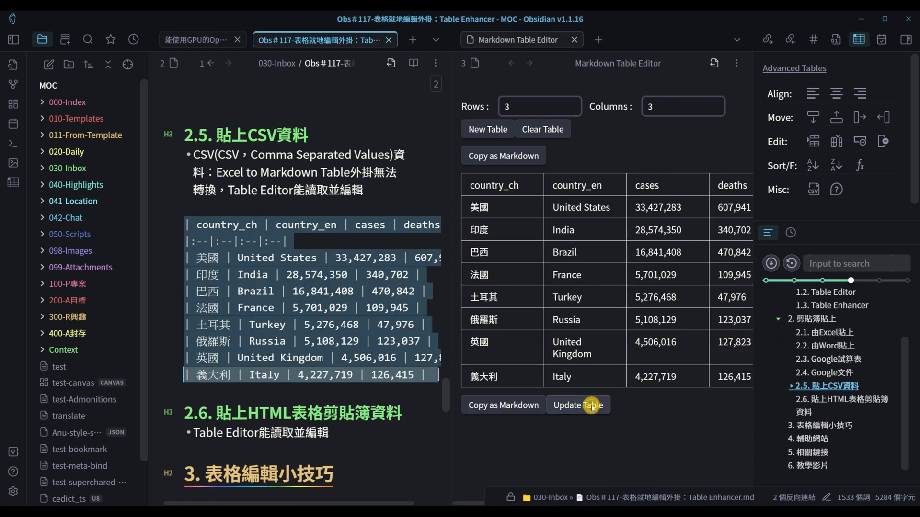
pyautogui.click(574, 40)
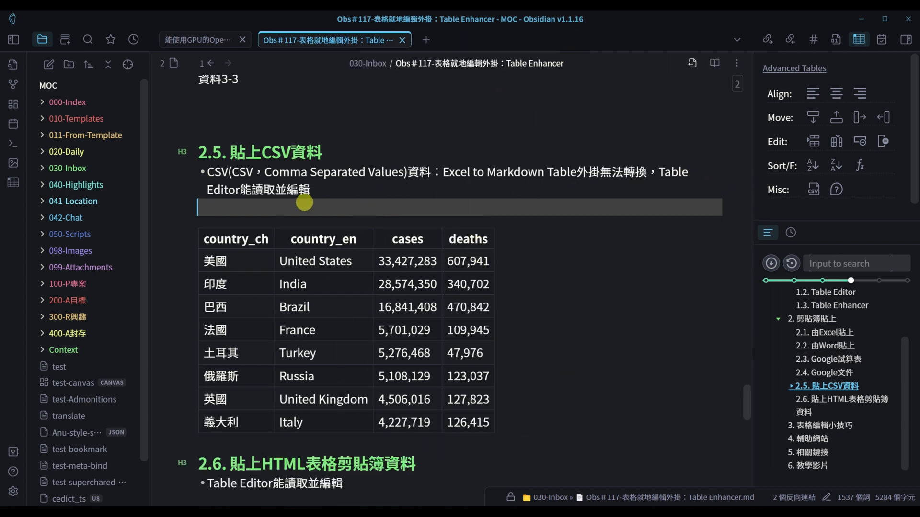
# Place the cursor on the blank line under section 2.6, search the web for html table and open the W3Schools HTML Tables page.
pyautogui.scroll(-3, 512, 315)
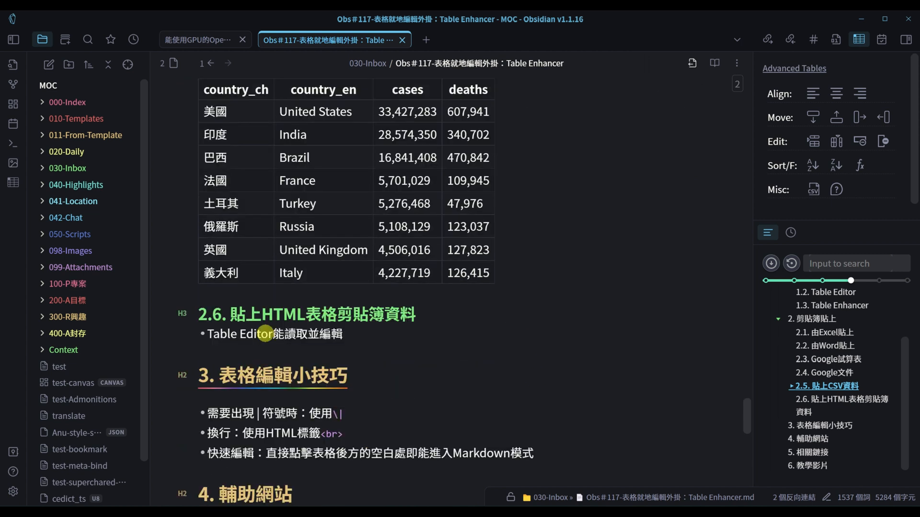
pyautogui.scroll(-2, 388, 331)
pyautogui.click(278, 277)
pyautogui.write('html')
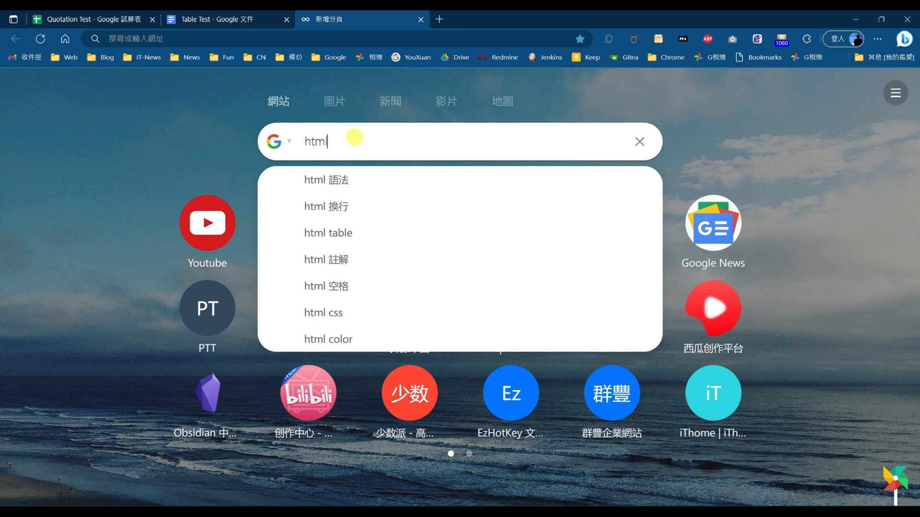
pyautogui.press('Down')
pyautogui.press('Down')
pyautogui.press('Down')
pyautogui.press('Return')
pyautogui.scroll(-3, 390, 217)
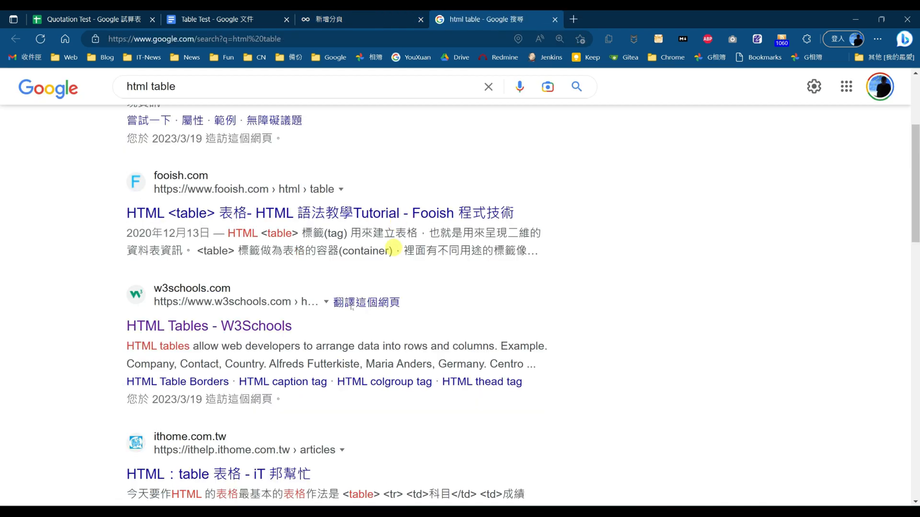
pyautogui.click(216, 326)
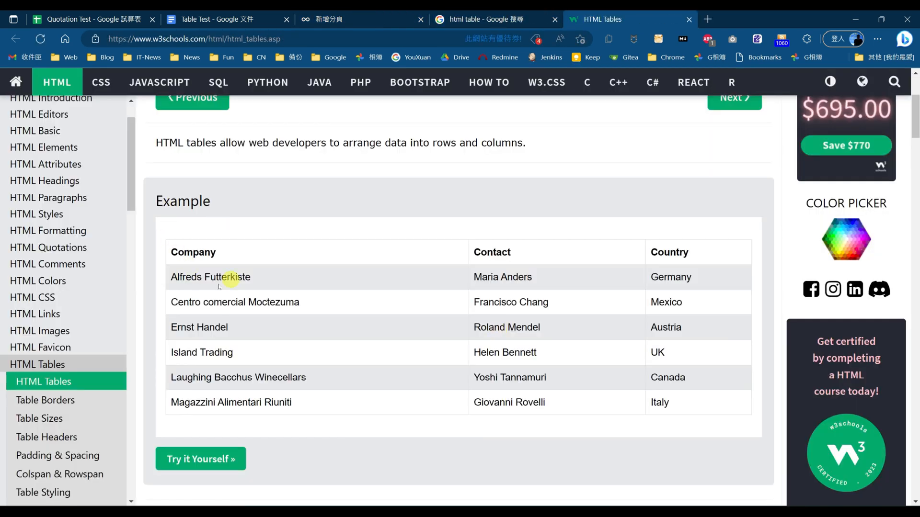
# Copy the whole Example table from the W3Schools page and paste it under section 2.6 in Obsidian.
pyautogui.moveTo(172, 249); pyautogui.dragTo(693, 409)
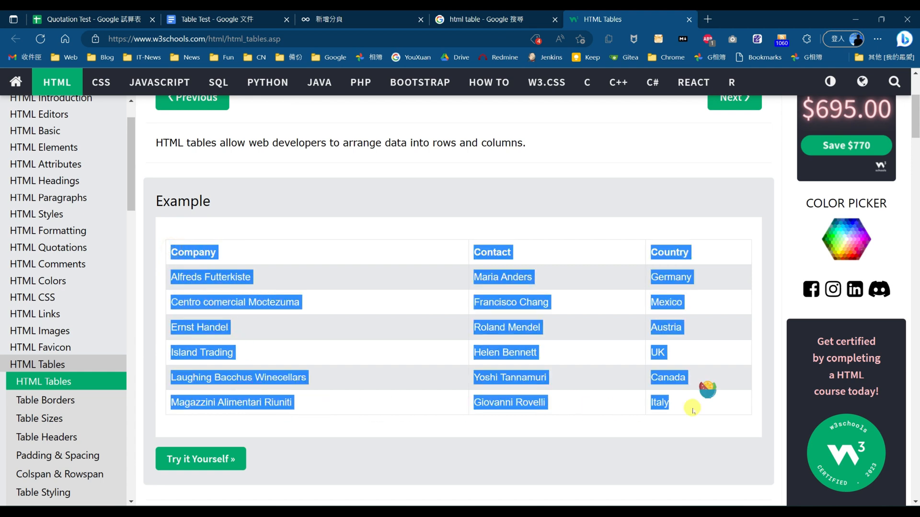
pyautogui.hotkey('alt', 'Tab')
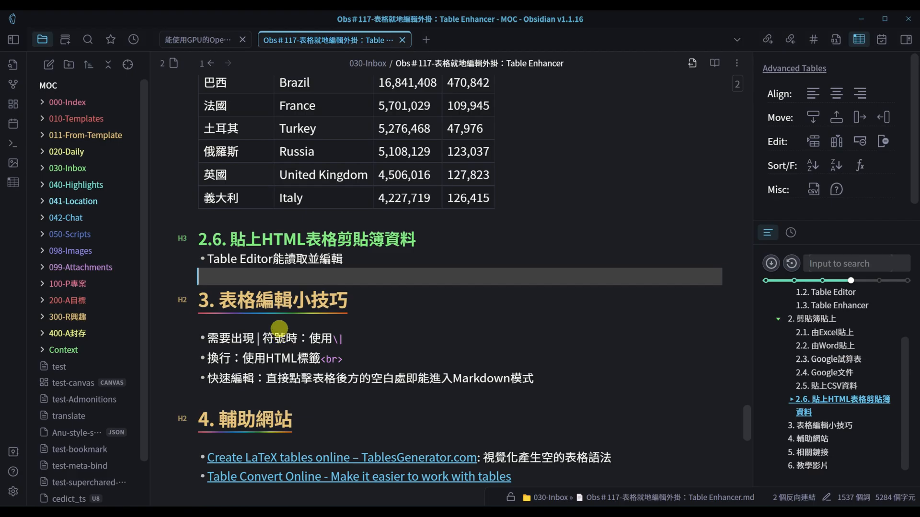
pyautogui.press('Return')
pyautogui.press('Up')
pyautogui.hotkey('ctrl', 'v')
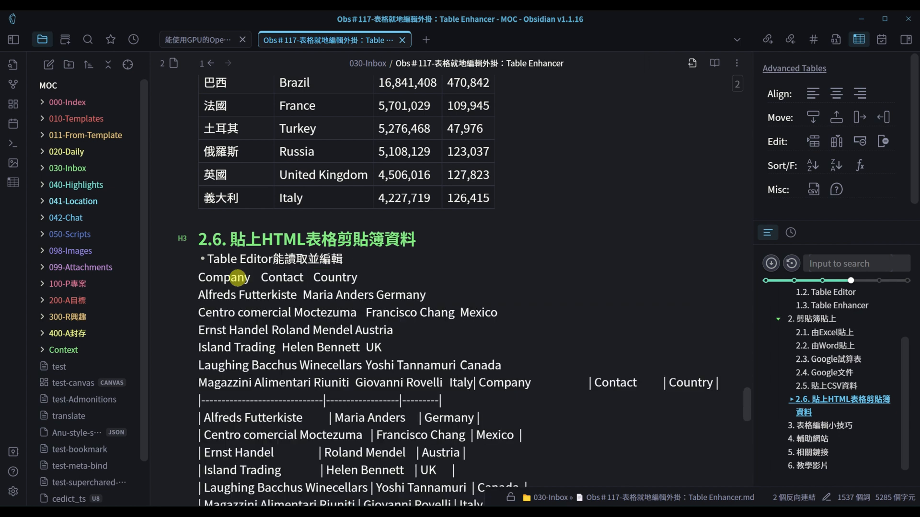
# Move the pasted Markdown table under section 2.6 onto its own line, with a blank line separating it from the plain text.
pyautogui.click(473, 383)
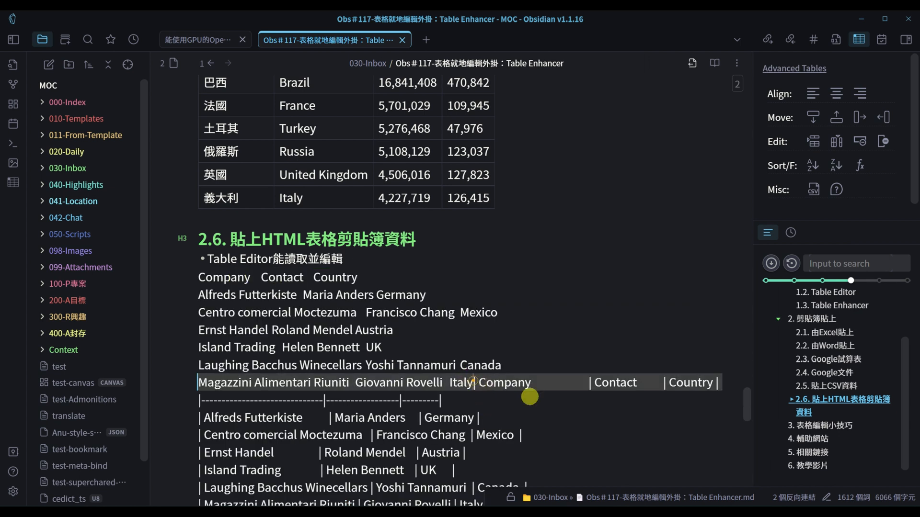
pyautogui.press('Return')
pyautogui.press('Return')
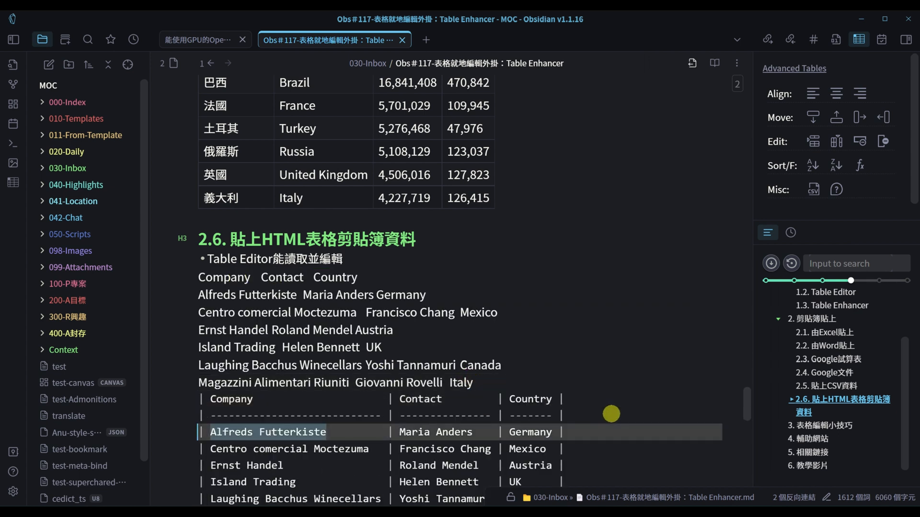
pyautogui.click(513, 382)
pyautogui.press('Return')
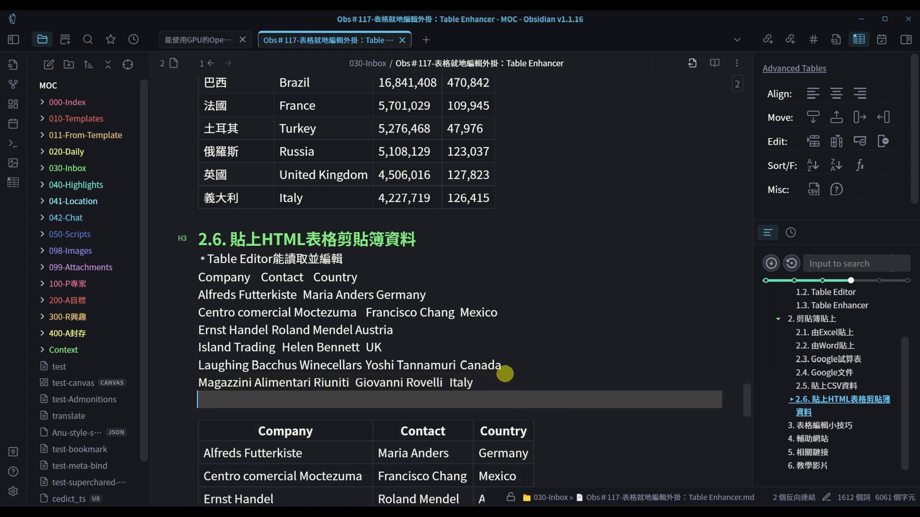
# Add an unescaped | after Island Trading in its Company cell, editing the rendered table under section 2.6 in place.
pyautogui.scroll(-5, 505, 373)
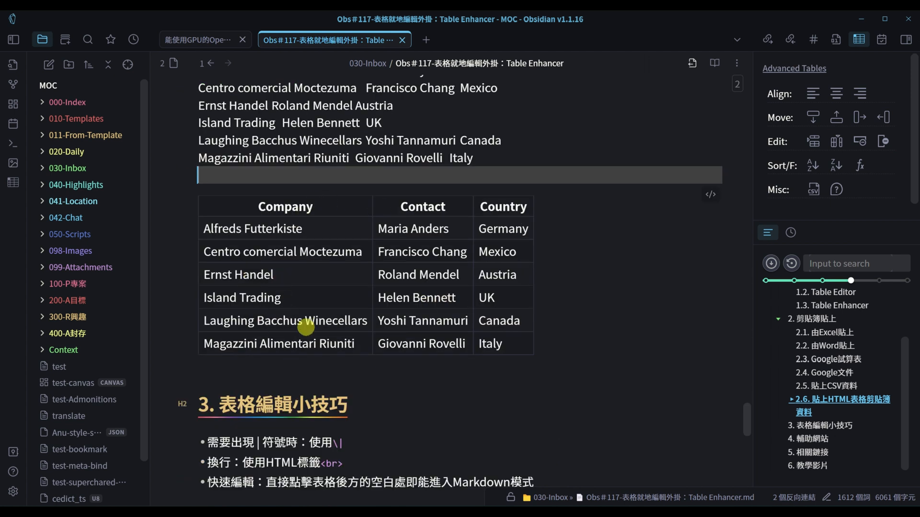
pyautogui.scroll(15, 472, 335)
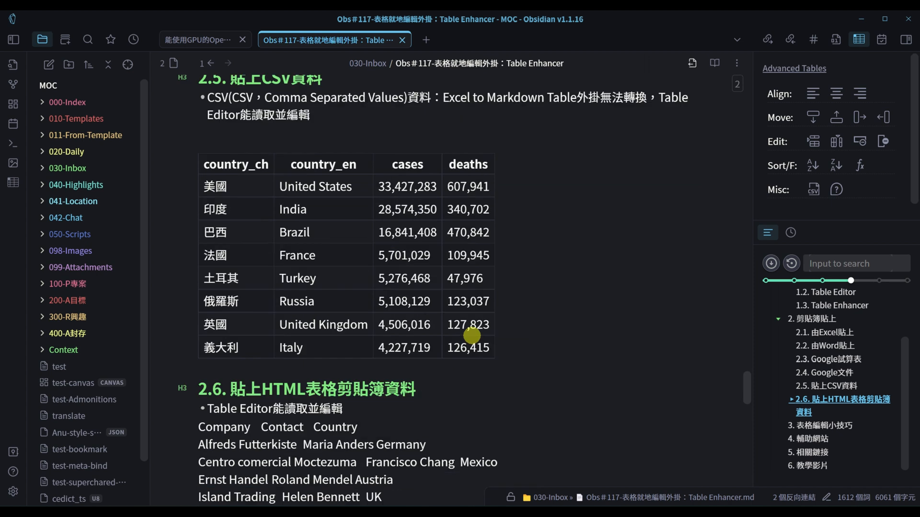
pyautogui.scroll(2, 472, 335)
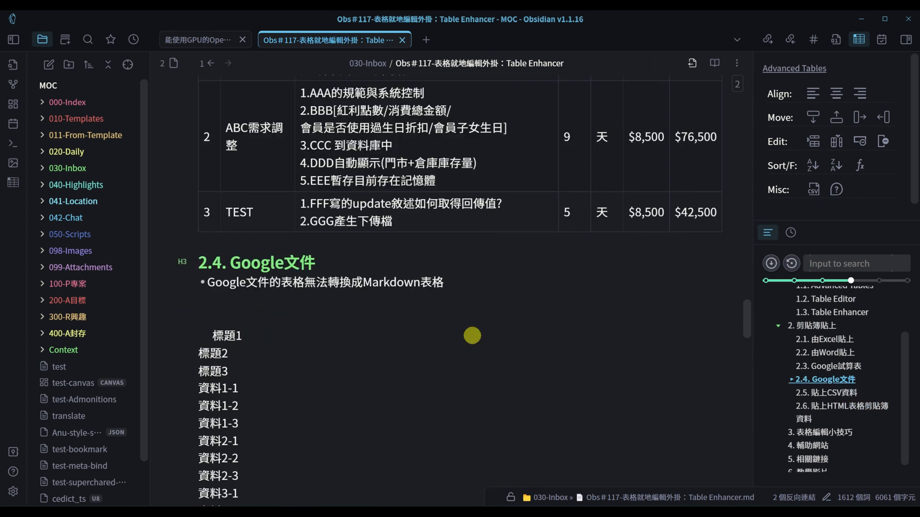
pyautogui.scroll(-10, 472, 335)
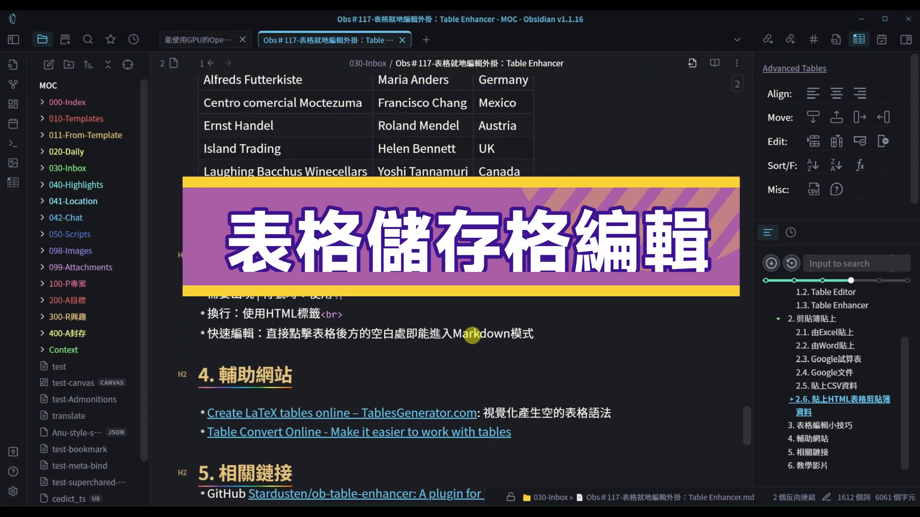
pyautogui.scroll(-2, 472, 334)
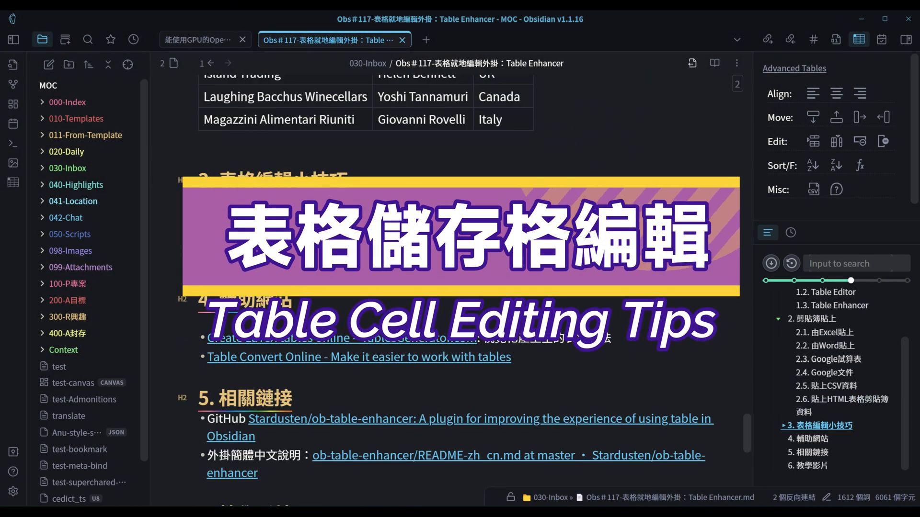
pyautogui.scroll(2, 472, 288)
pyautogui.click(284, 149)
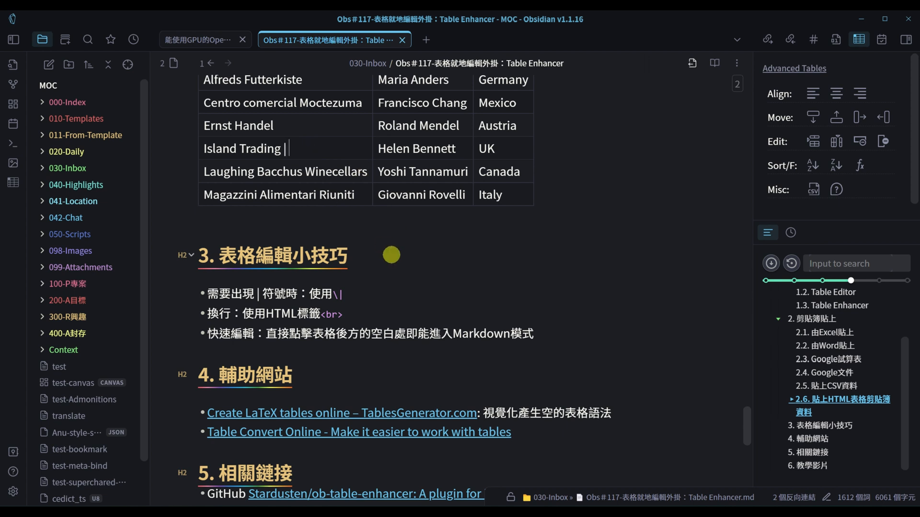
pyautogui.click(309, 146)
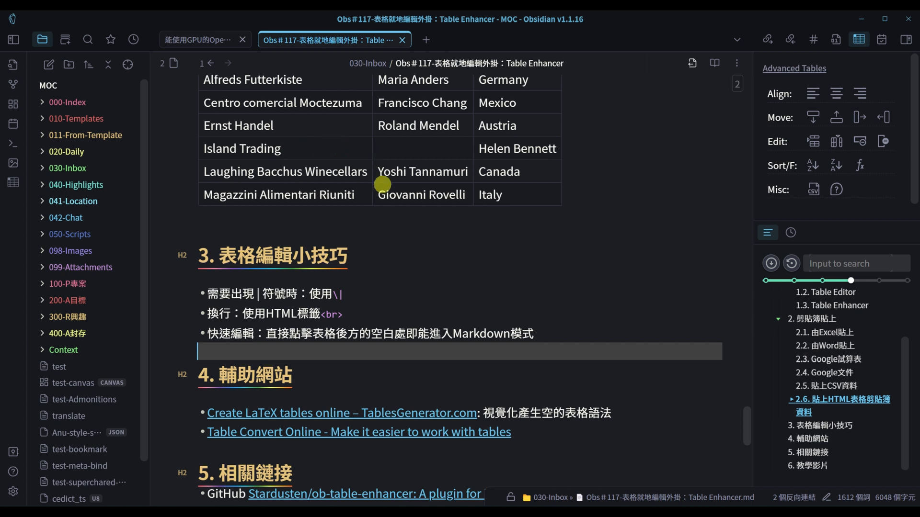
# Escape the pipe after Island Trading as \| in the Markdown source of the table under section 2.6.
pyautogui.click(383, 185)
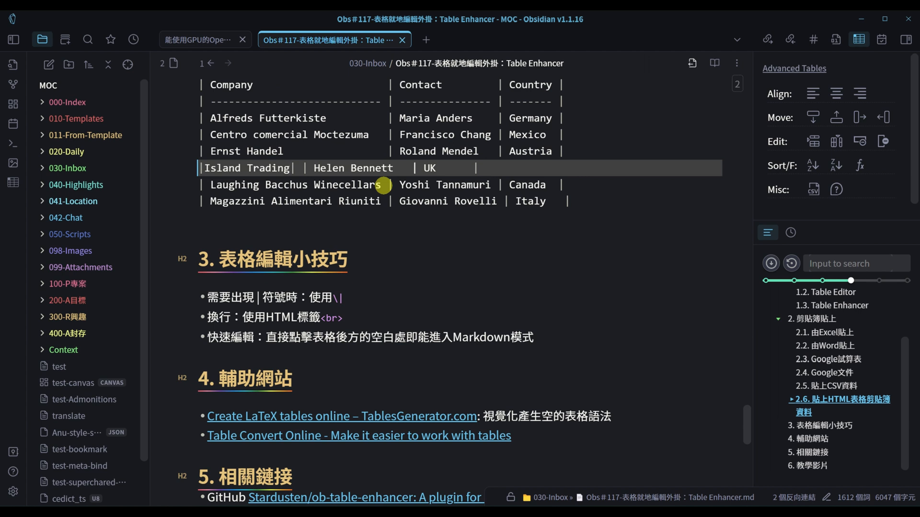
pyautogui.write('|')
pyautogui.write('\\')
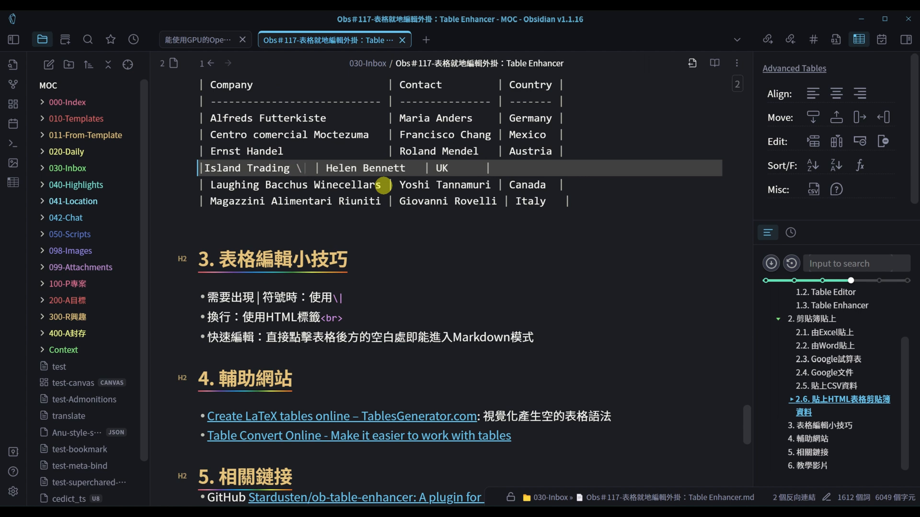
# Insert a <br> line break before Winecellars in the Company cell of the section 2.6 table, and check that cell in the rendered table.
pyautogui.click(312, 151)
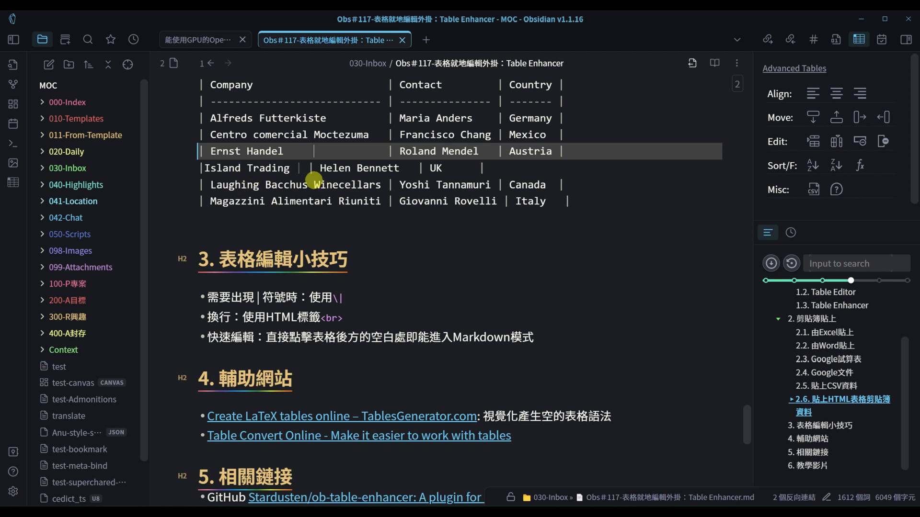
pyautogui.click(314, 184)
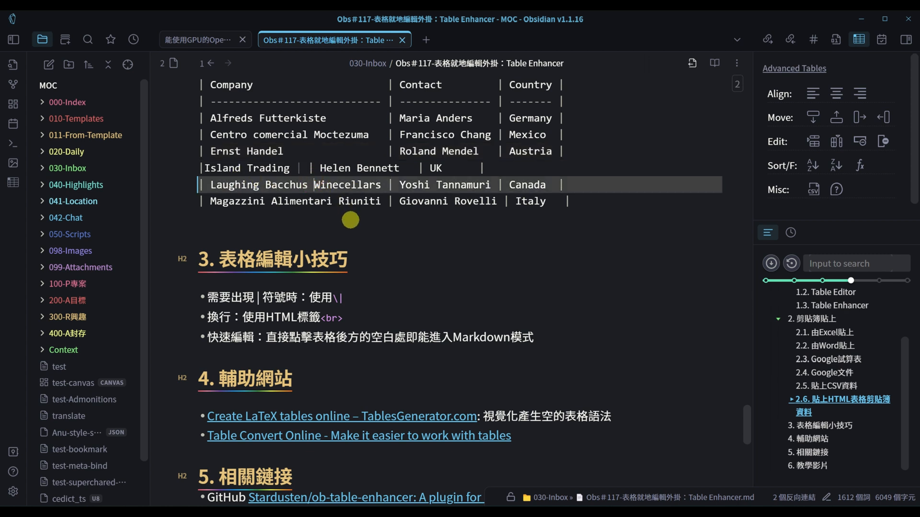
pyautogui.write('<br>')
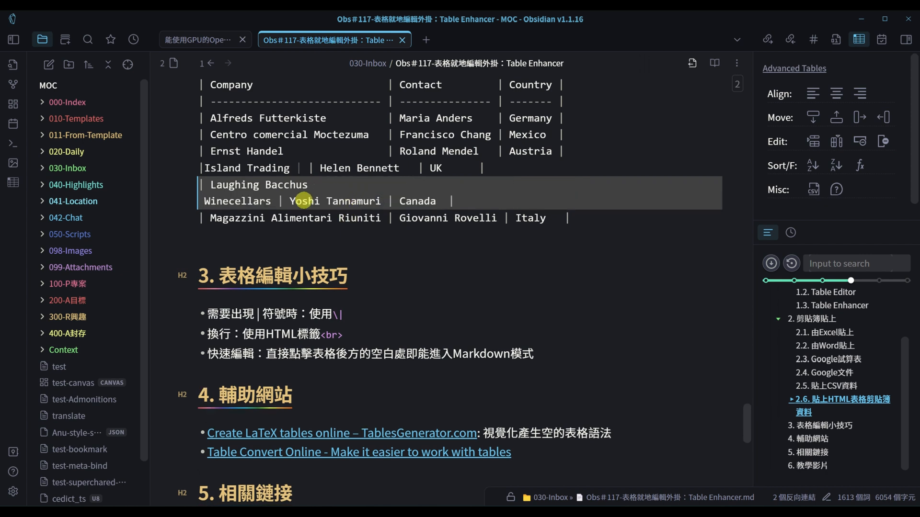
pyautogui.click(275, 234)
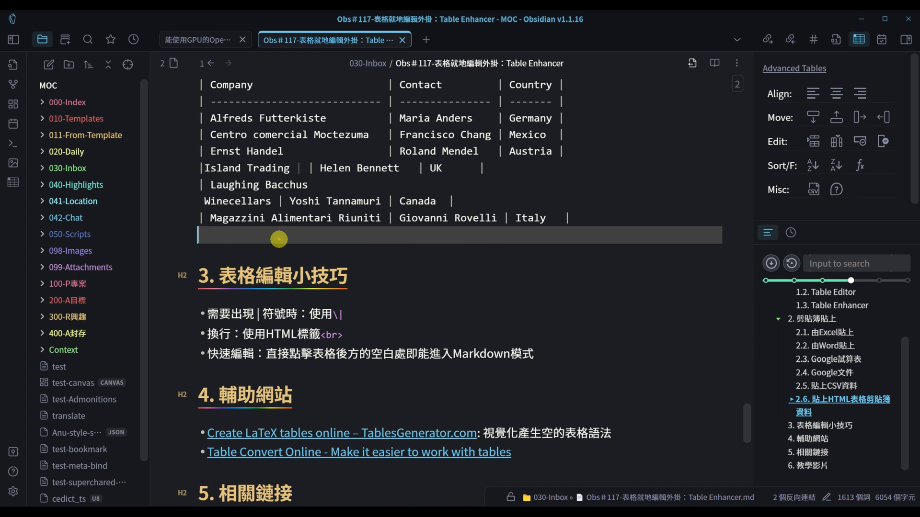
pyautogui.click(317, 215)
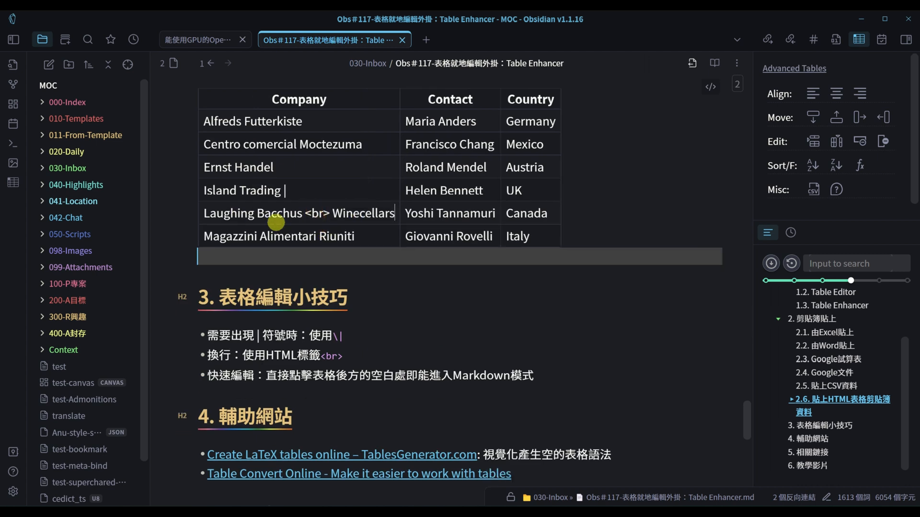
pyautogui.click(240, 263)
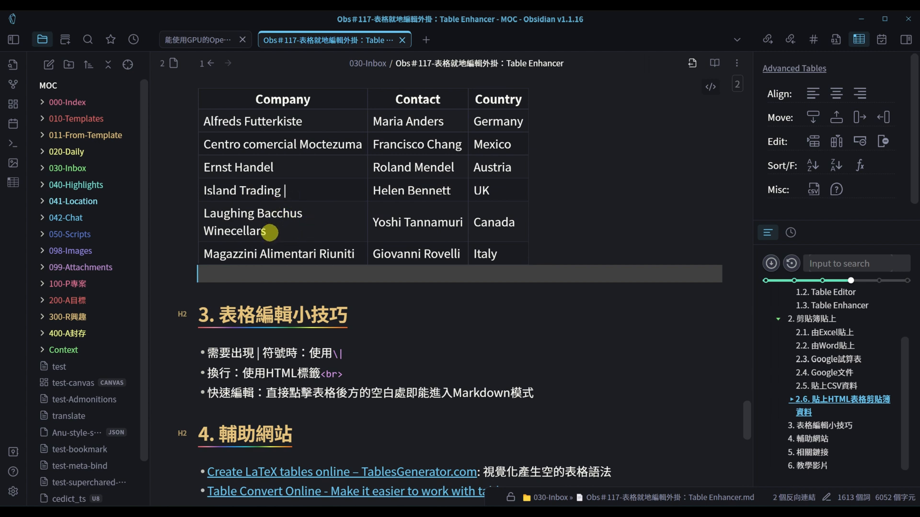
# Switch the rendered table under section 2.6 to its Markdown source using the blank space beside the table.
pyautogui.scroll(-3, 278, 239)
pyautogui.scroll(6, 497, 261)
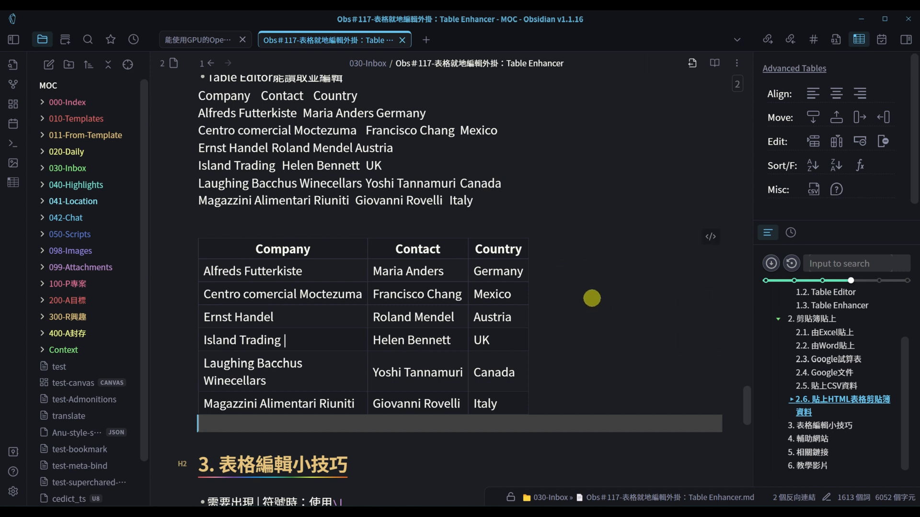
pyautogui.click(592, 299)
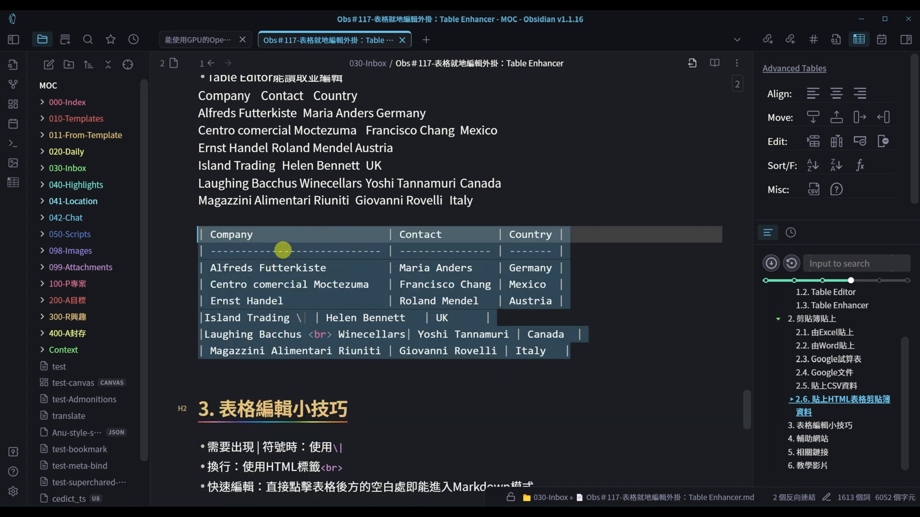
pyautogui.scroll(-5, 359, 238)
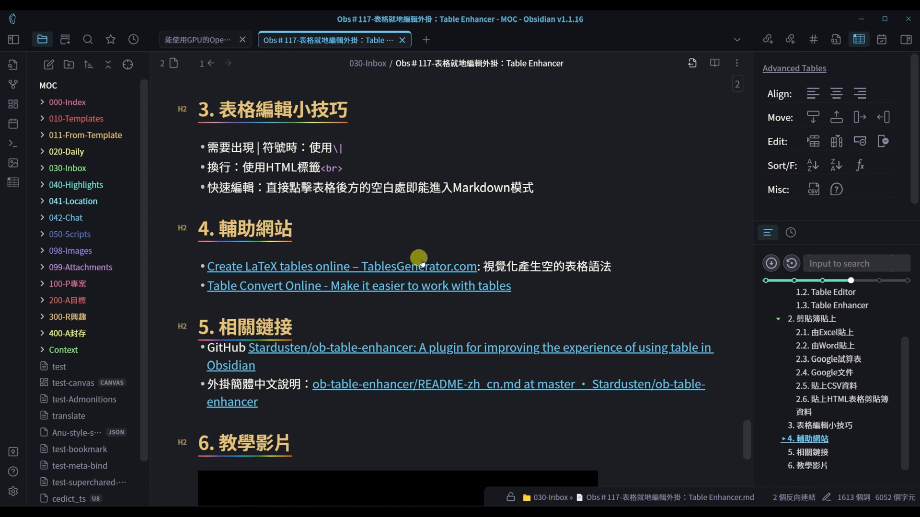
pyautogui.scroll(20, 735, 421)
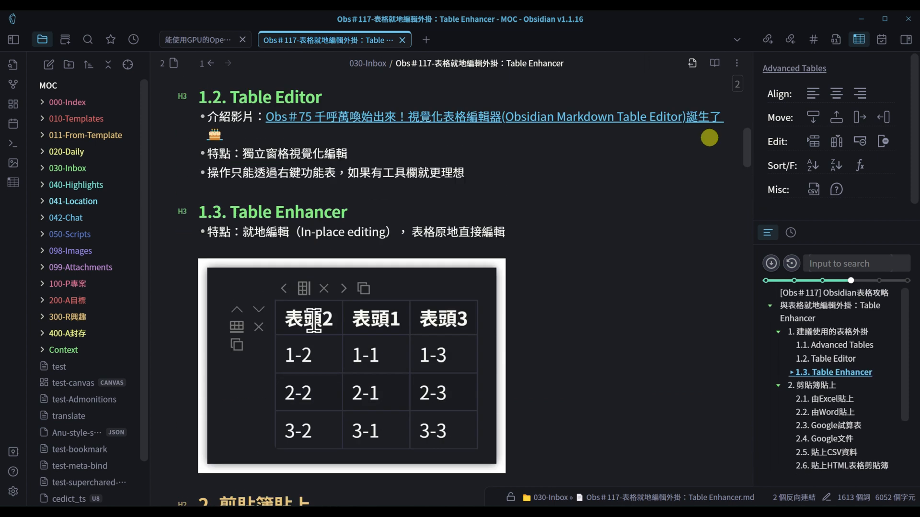
pyautogui.scroll(-2, 691, 178)
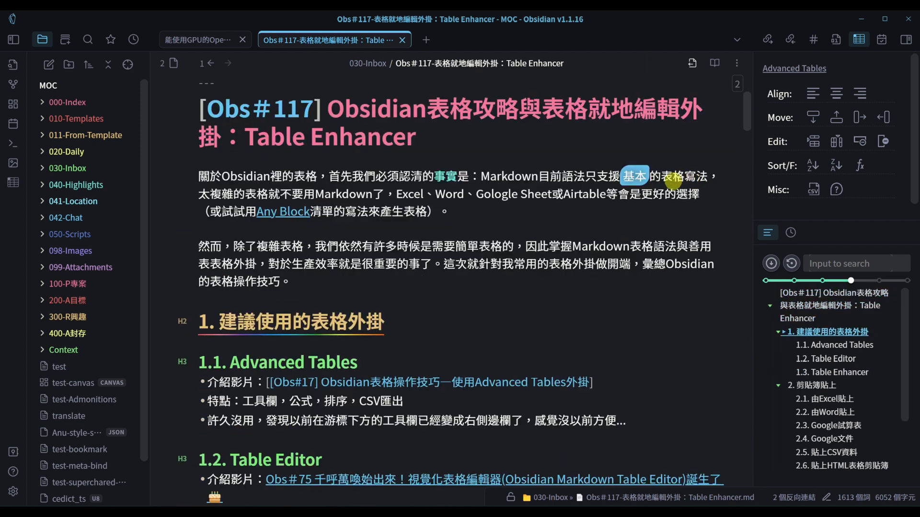